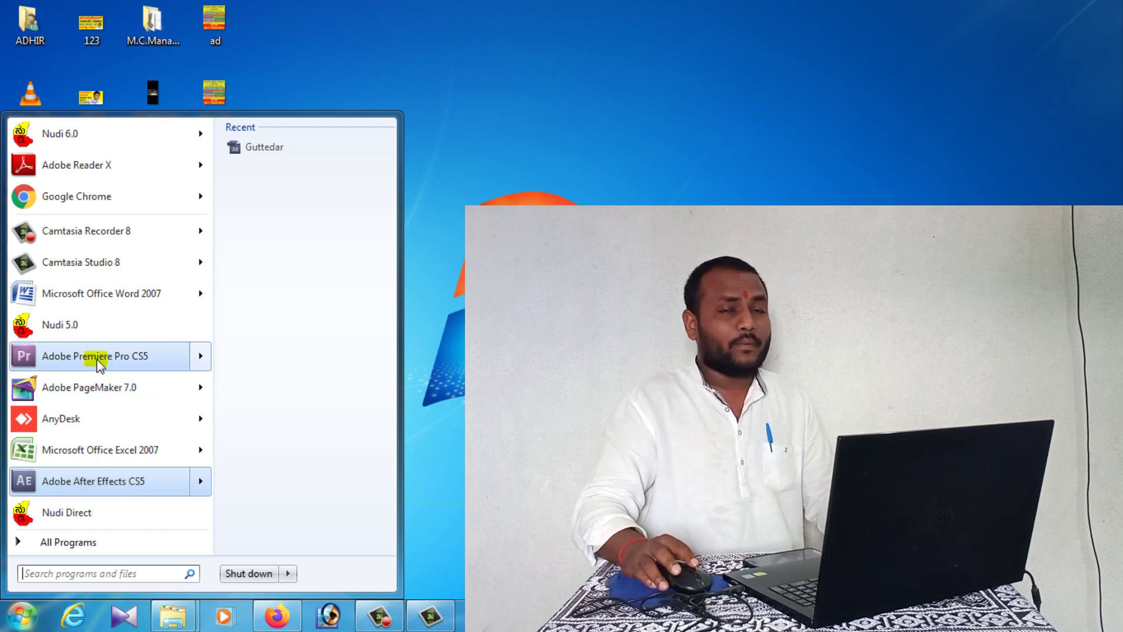
Launch Adobe Premiere Pro CS5 and start a new project.
mouse_move(98, 360)
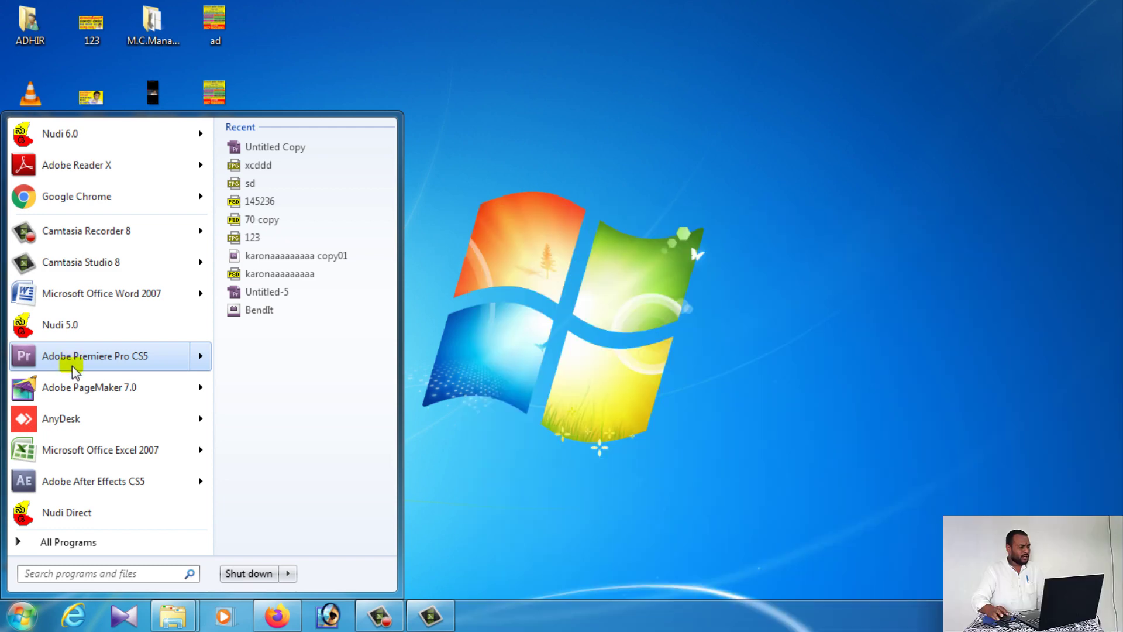
click(26, 618)
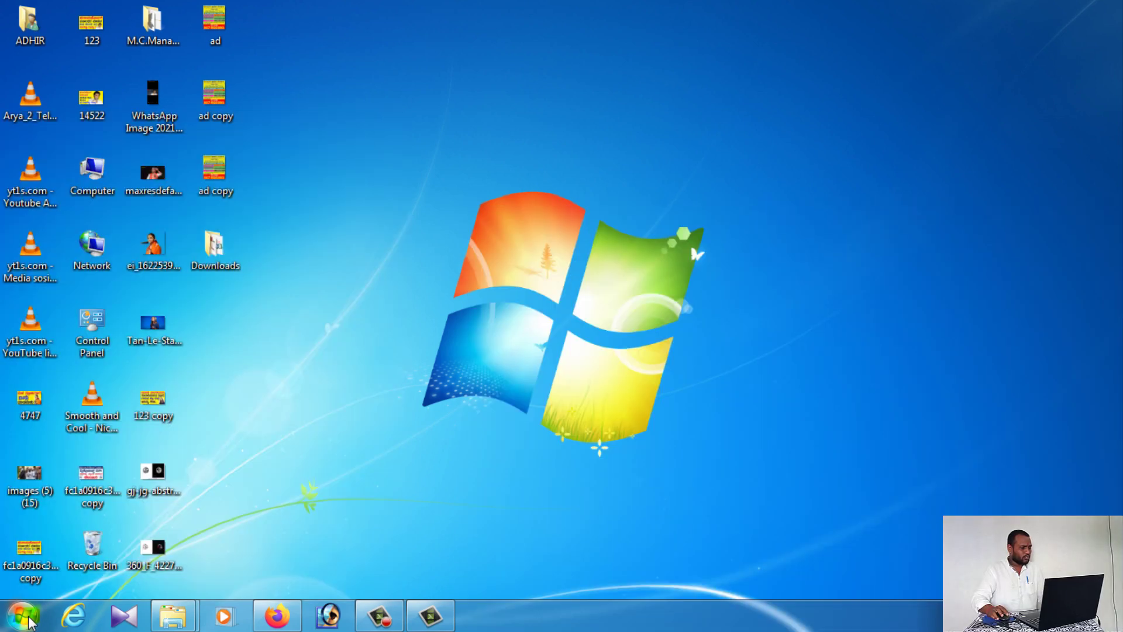
click(26, 619)
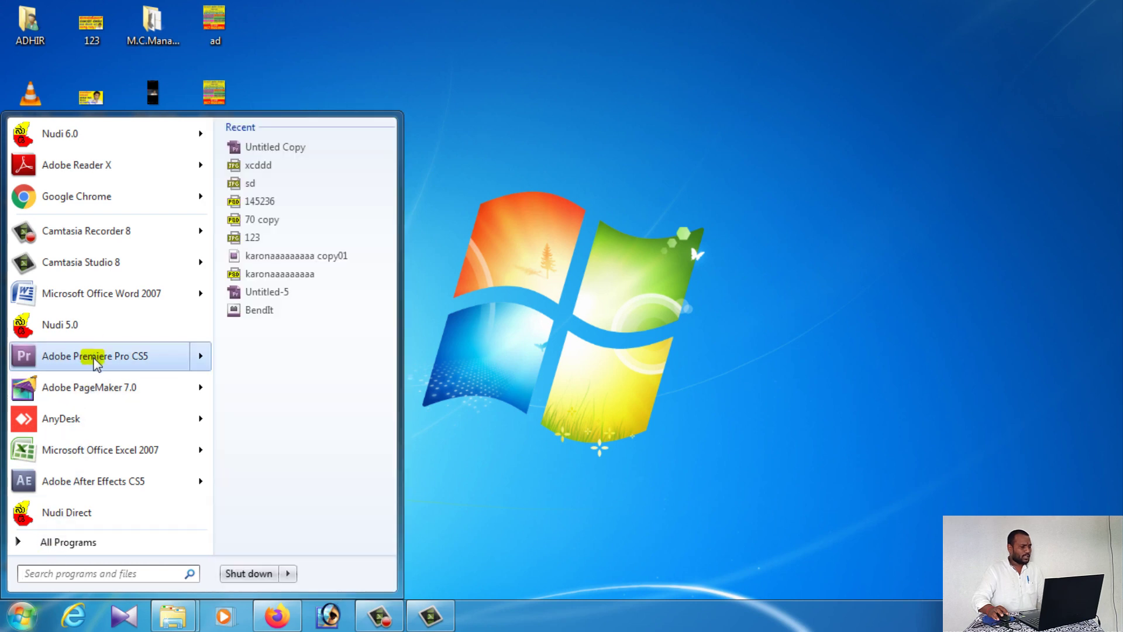
click(95, 358)
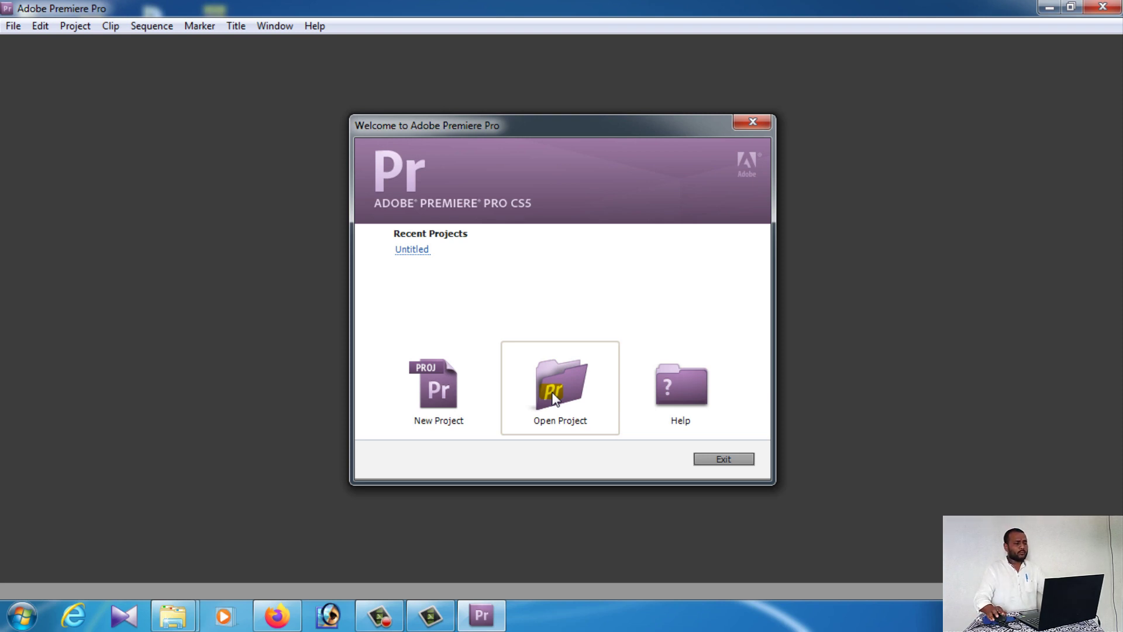
click(440, 392)
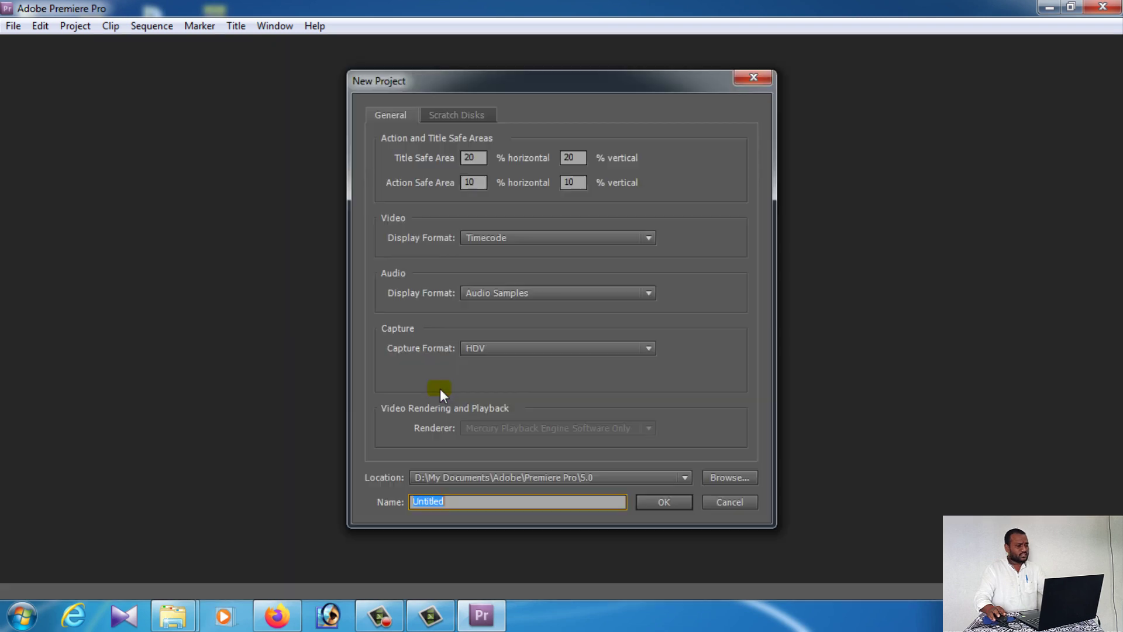
drag(500, 68, 474, 64)
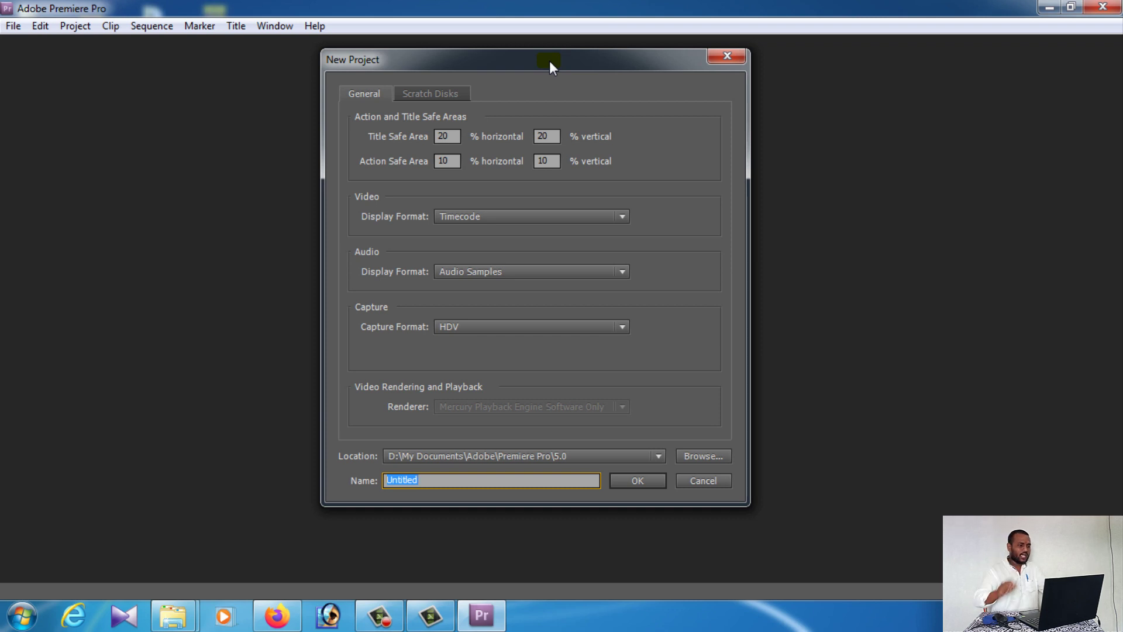
Set the project's video display format to Timecode, audio display format to Audio Samples, and capture format to HDV.
click(486, 218)
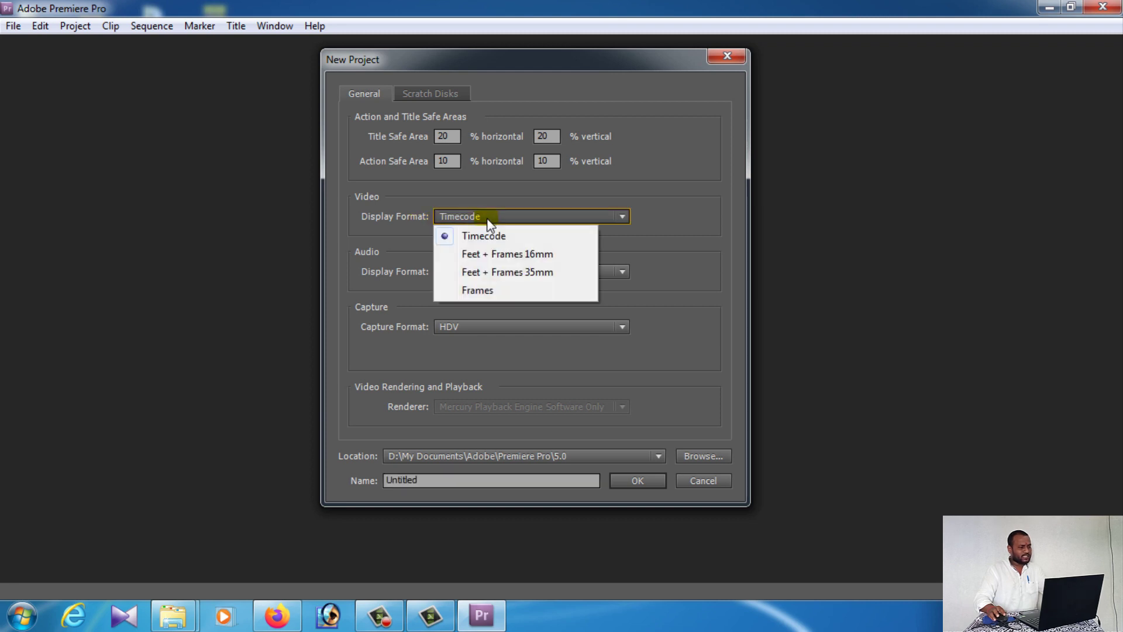
click(489, 231)
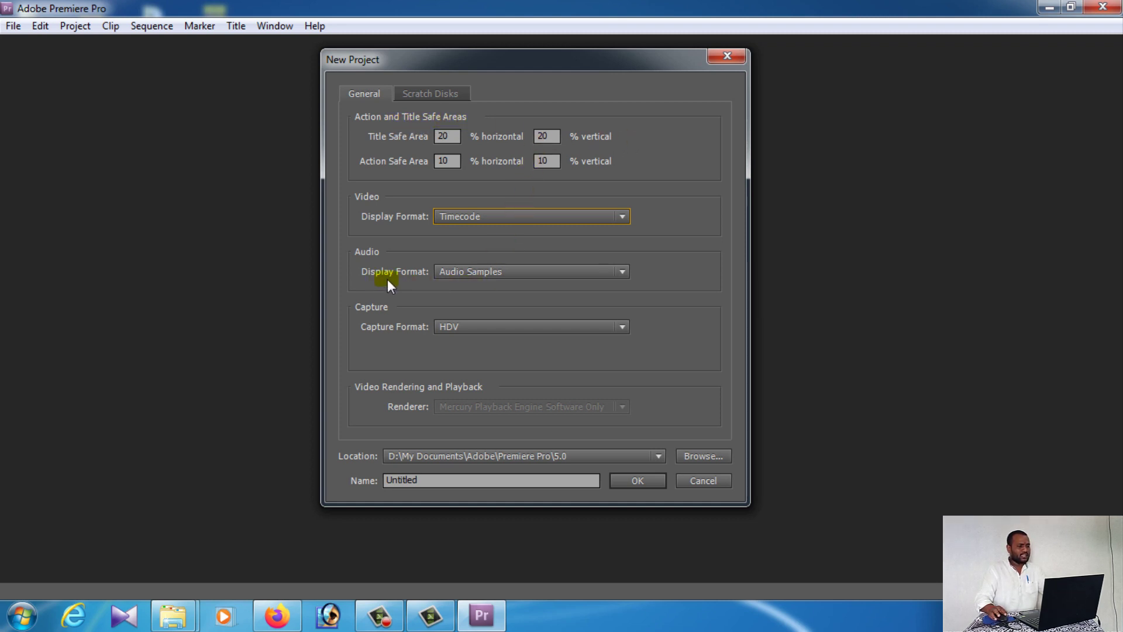
click(497, 275)
click(477, 291)
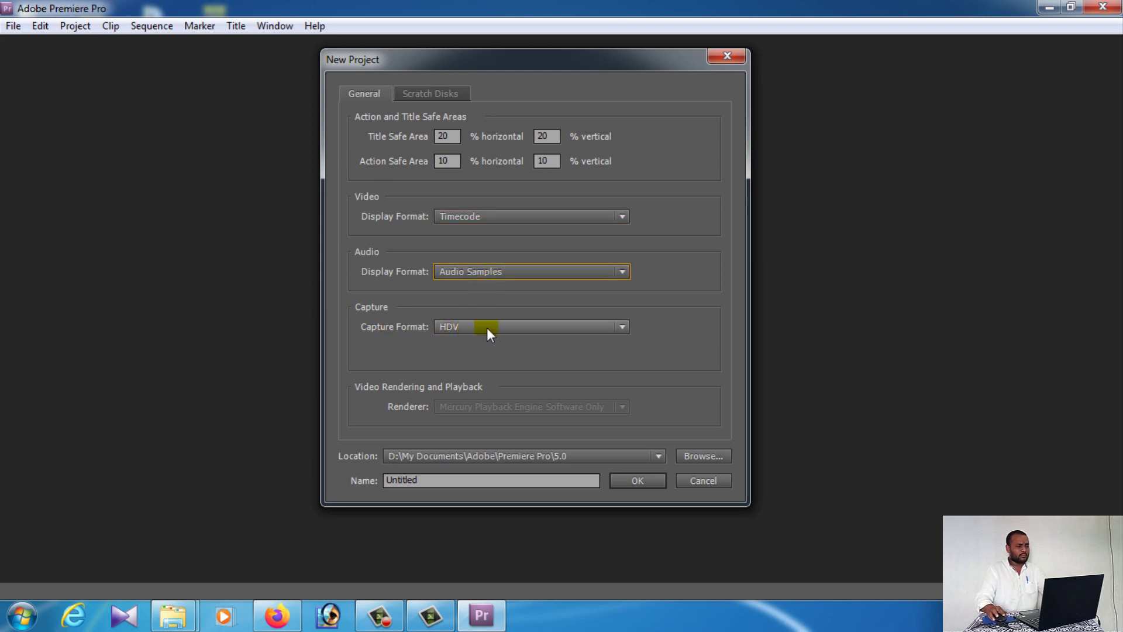
click(487, 327)
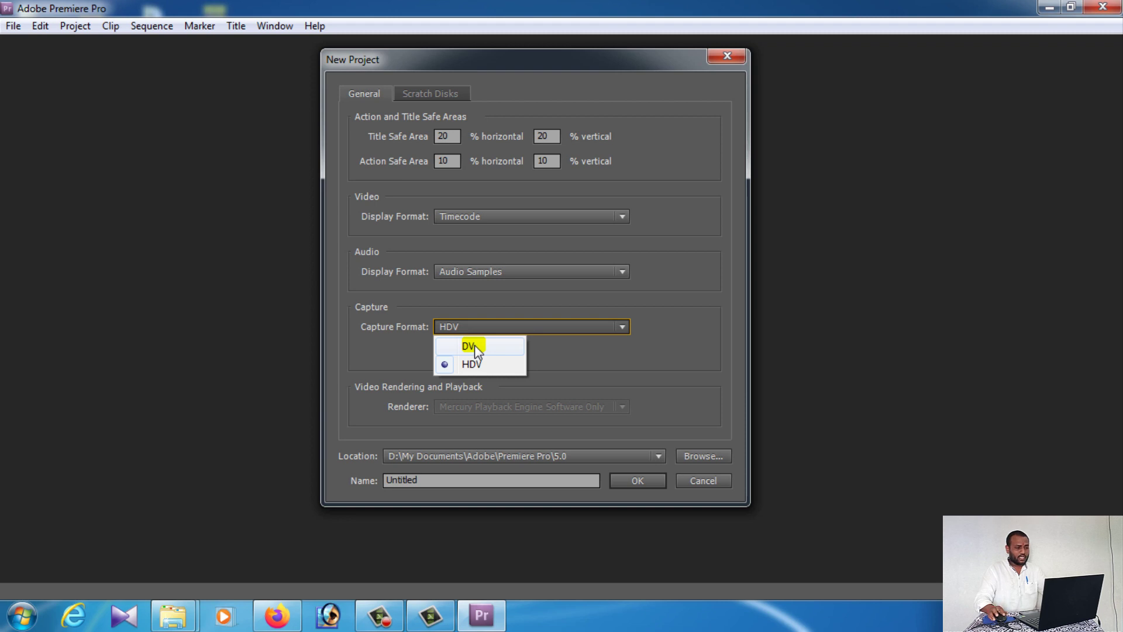
click(475, 346)
click(479, 329)
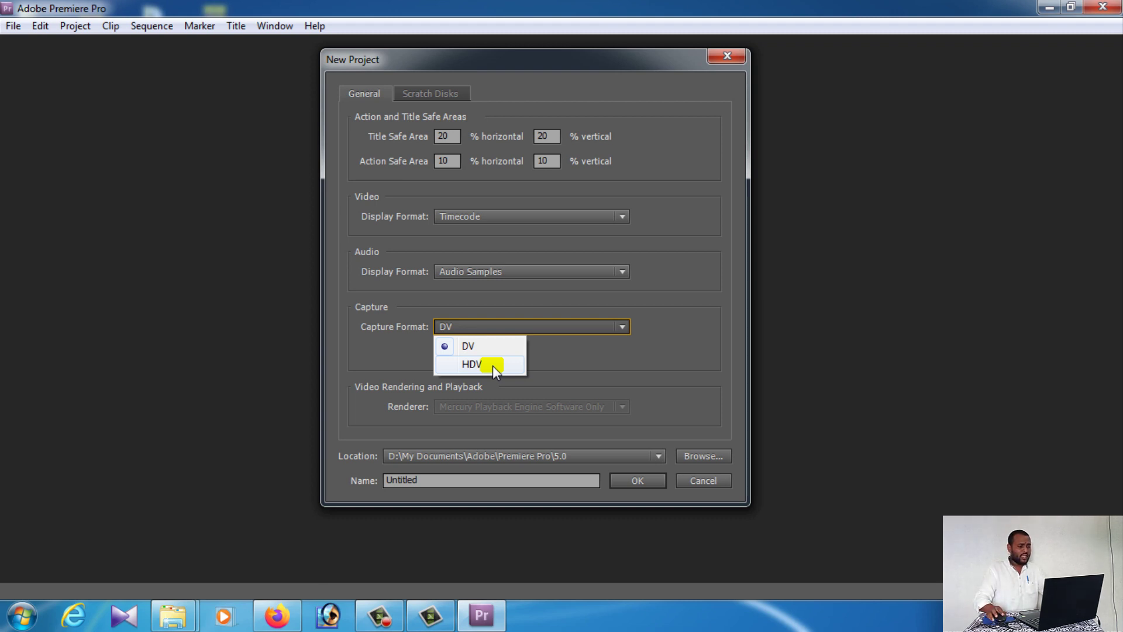
click(475, 366)
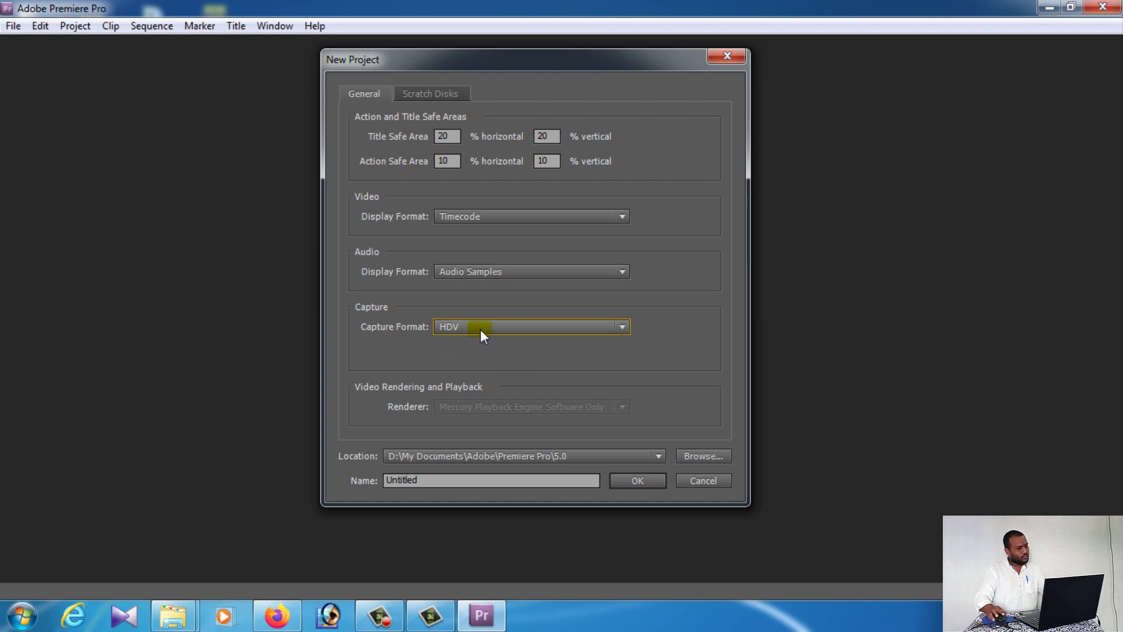
Name the project 123, keep the D:\My Documents\Adobe\Premiere Pro\5.0 location, and create it.
click(500, 457)
click(500, 457)
click(500, 457)
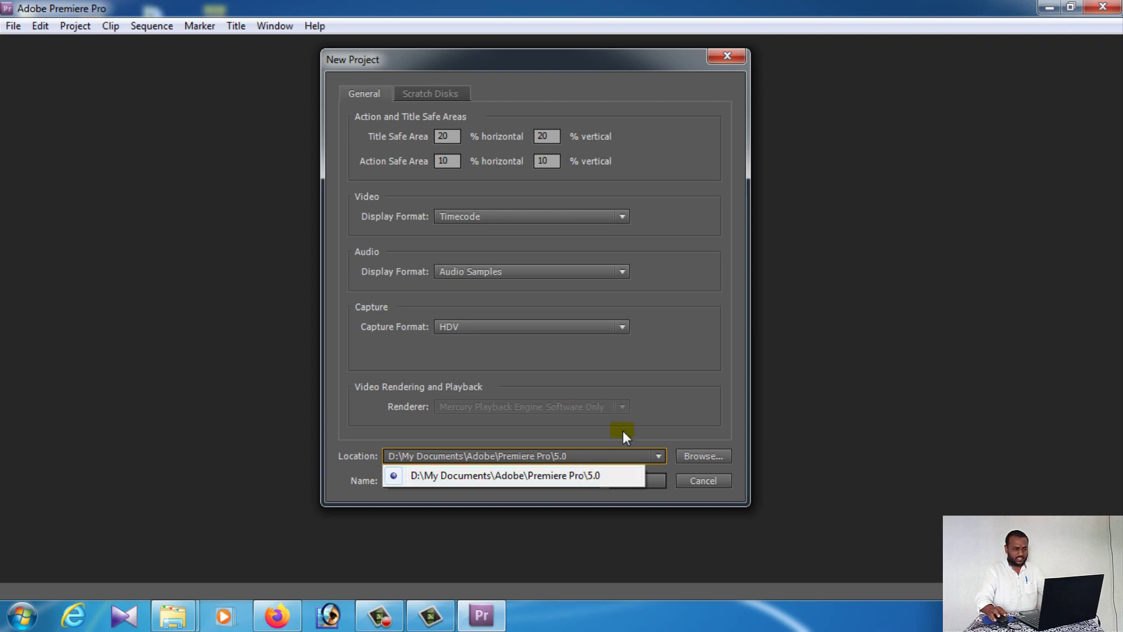
click(631, 413)
click(413, 479)
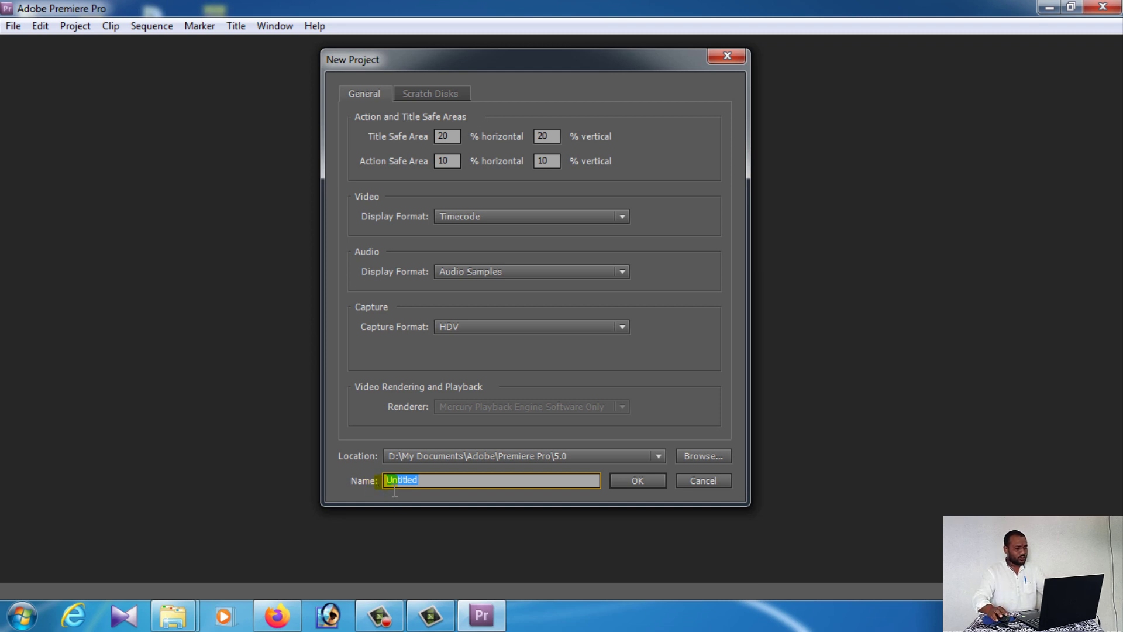
text(12)
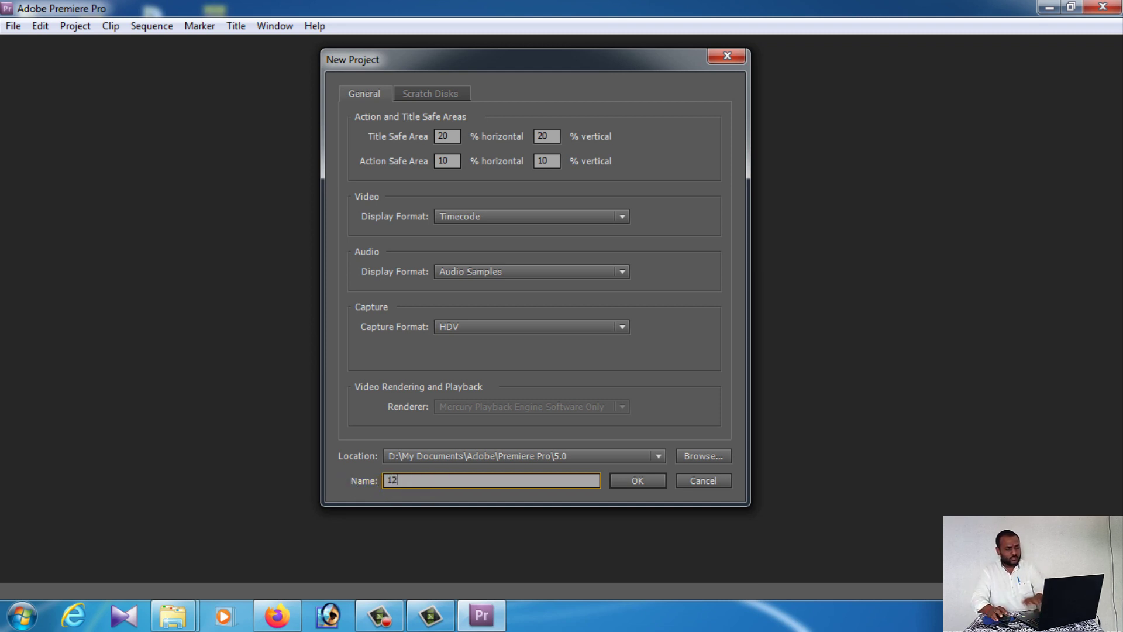
text(3)
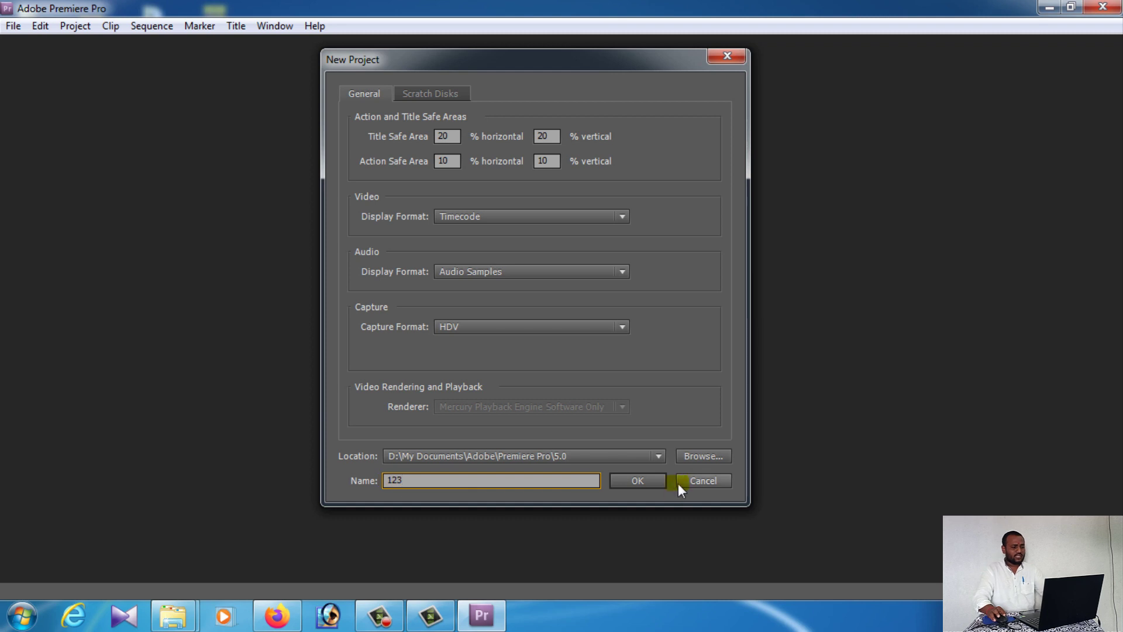
click(636, 484)
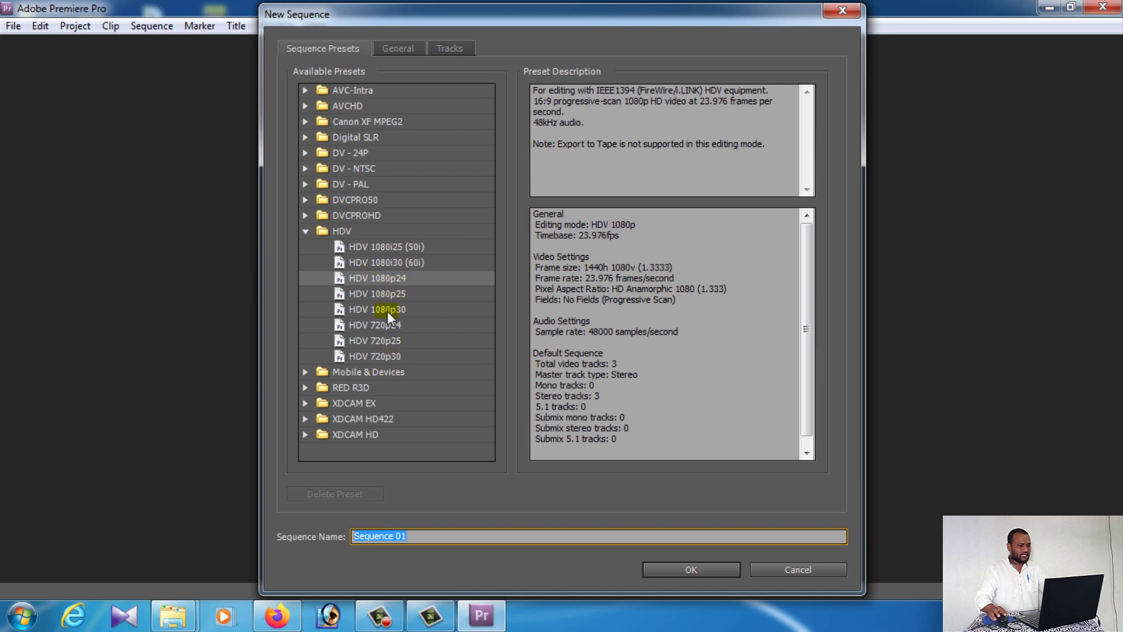
Create Sequence 01 using the HDV 1080p24 preset.
click(384, 282)
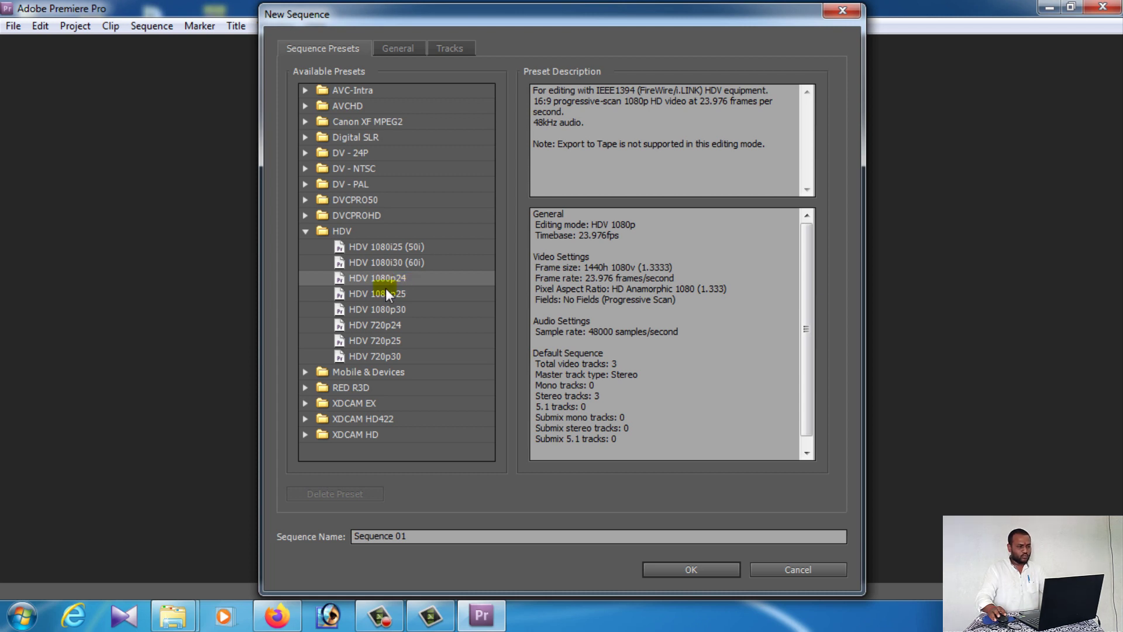
click(390, 358)
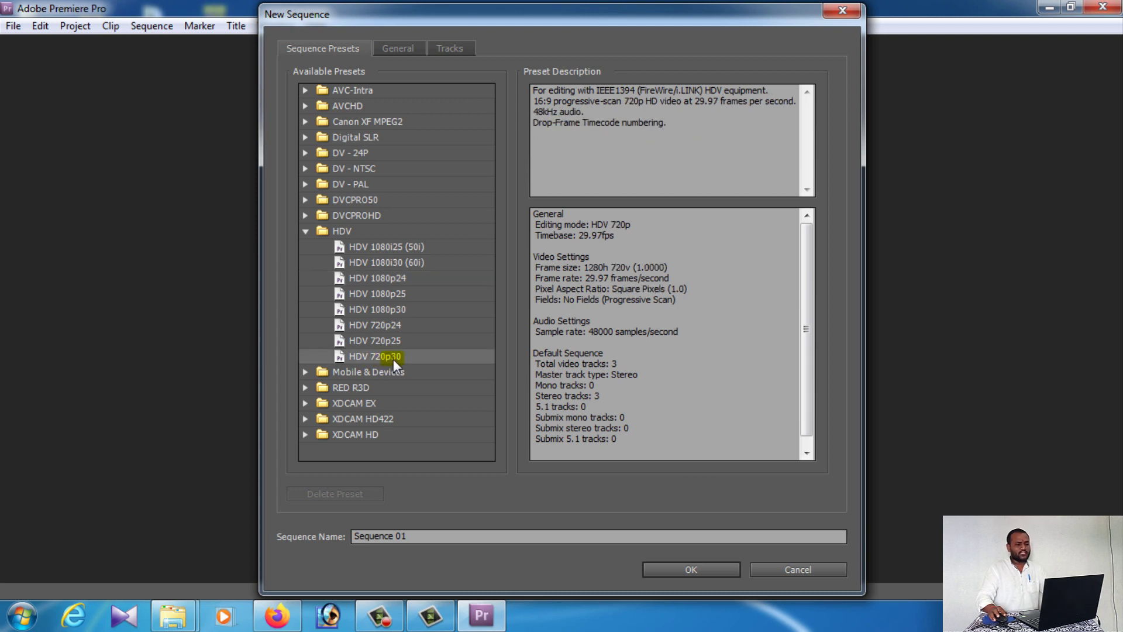
click(381, 279)
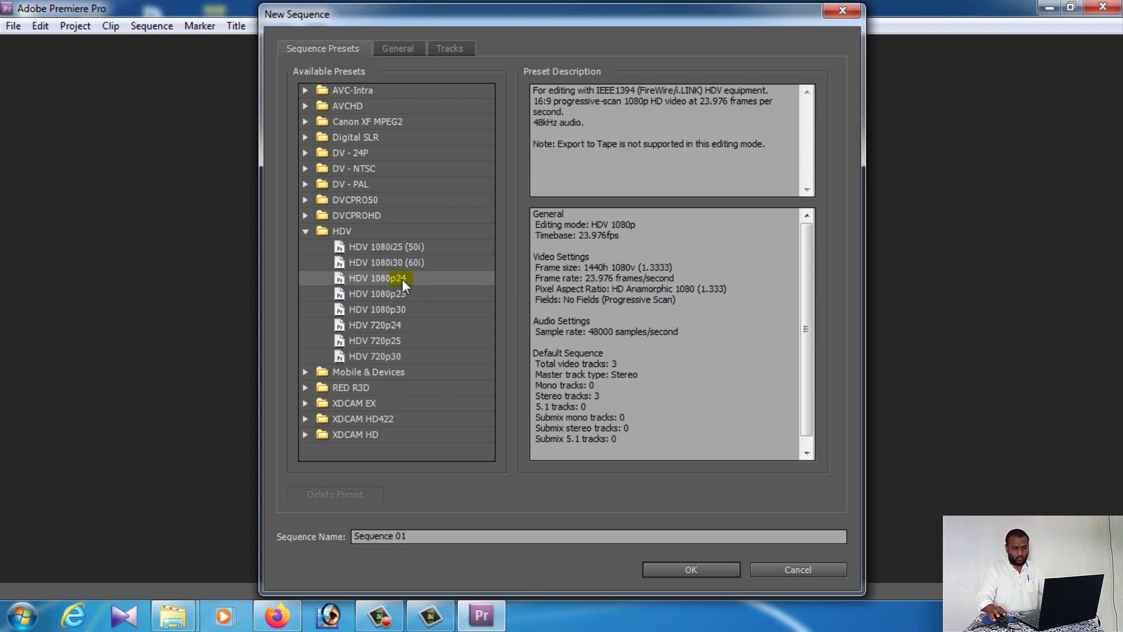
click(683, 571)
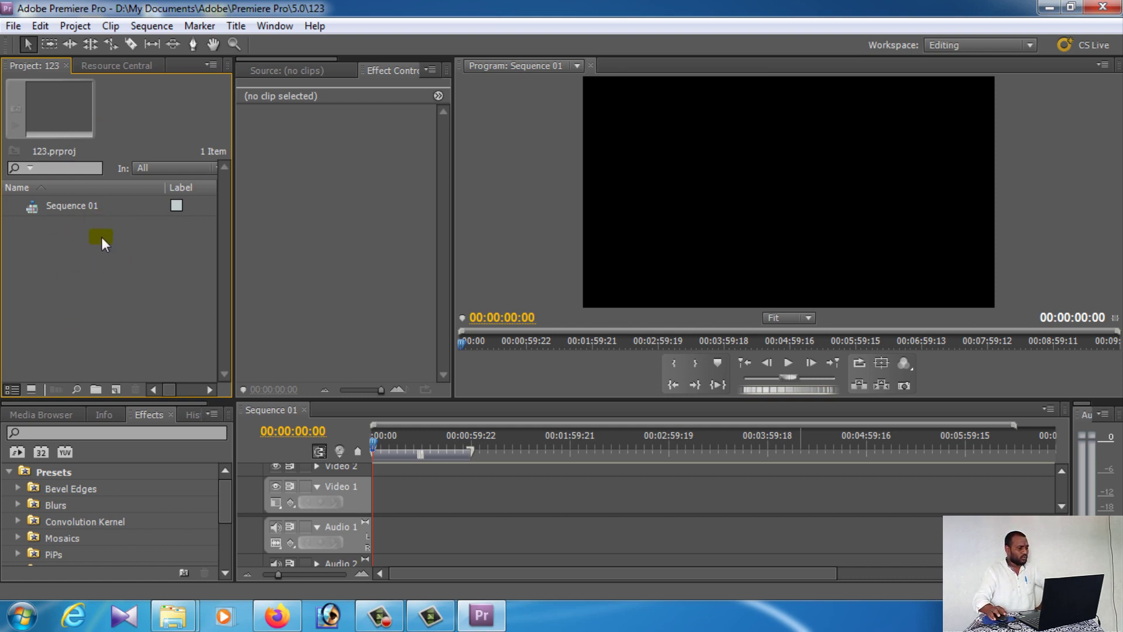
Look at Resource Central, and view the program monitor at 10%, 100% and Fit magnification.
click(127, 67)
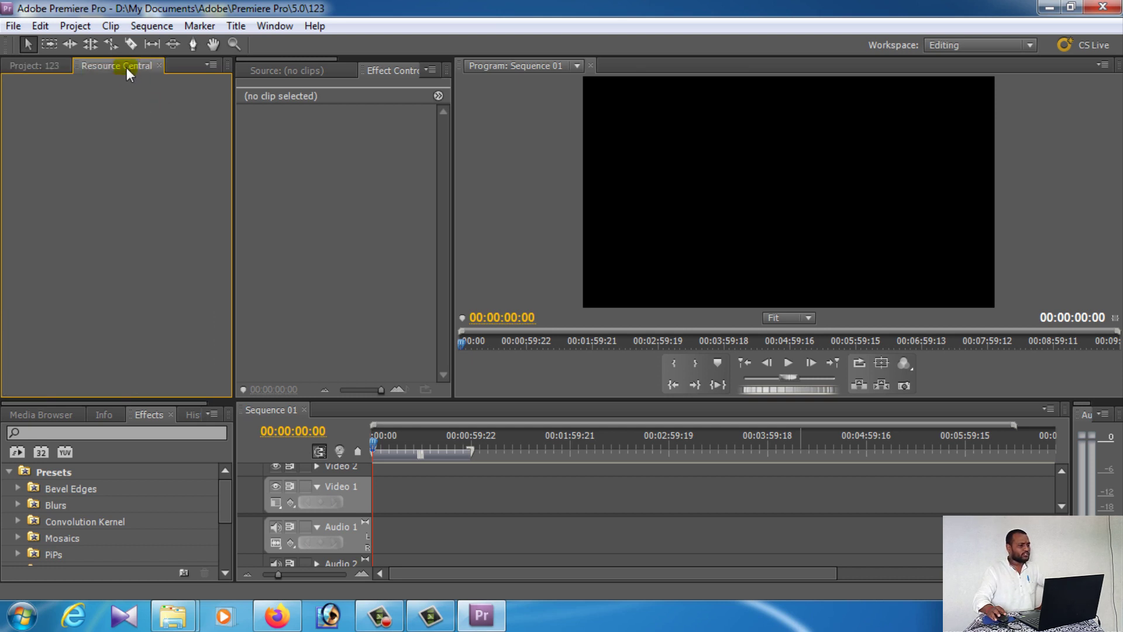
click(22, 66)
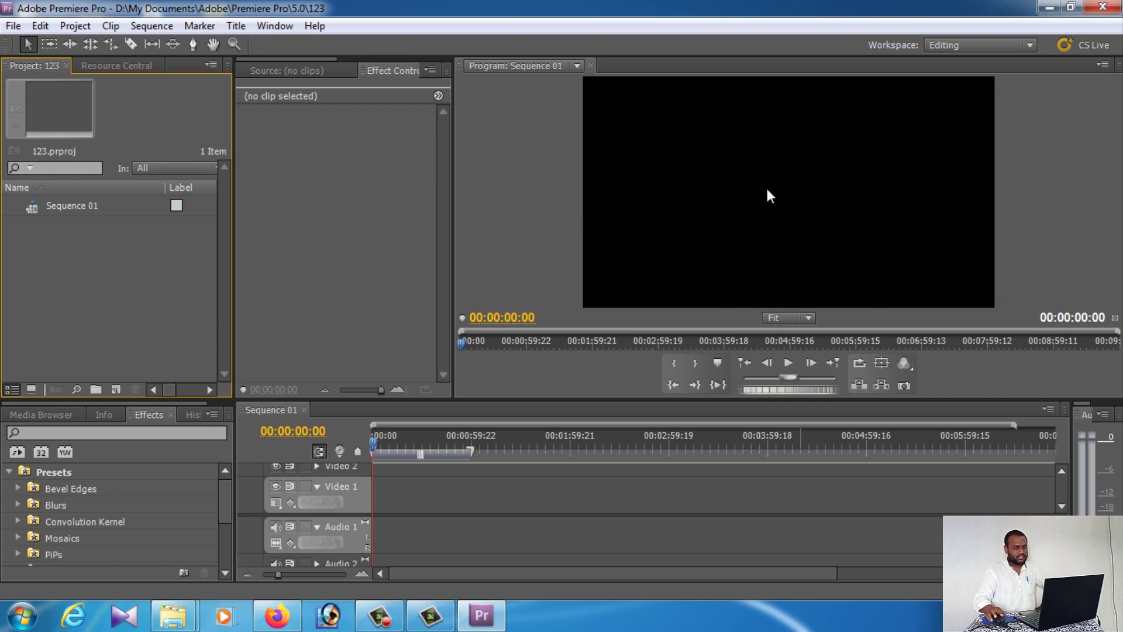
click(809, 317)
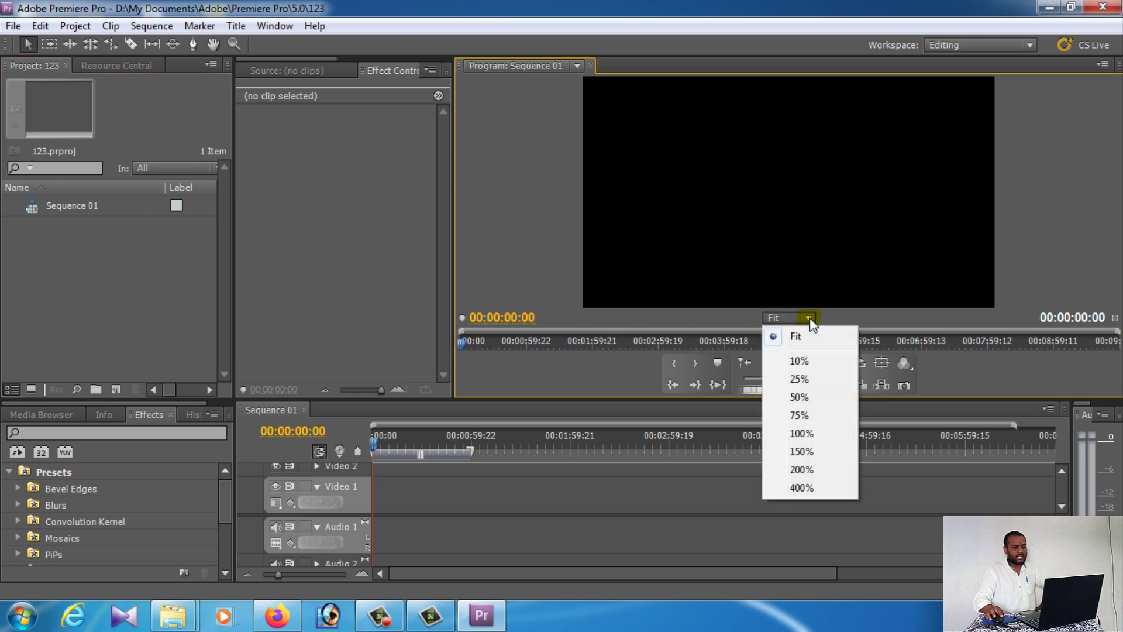
click(811, 359)
click(809, 319)
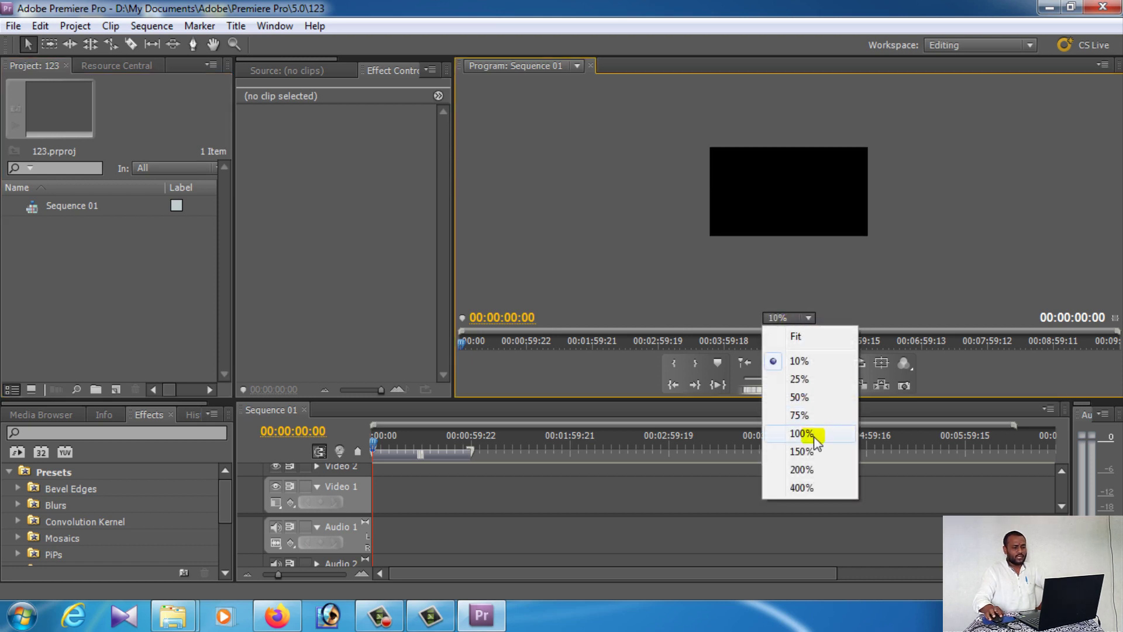
click(813, 434)
click(806, 317)
click(812, 338)
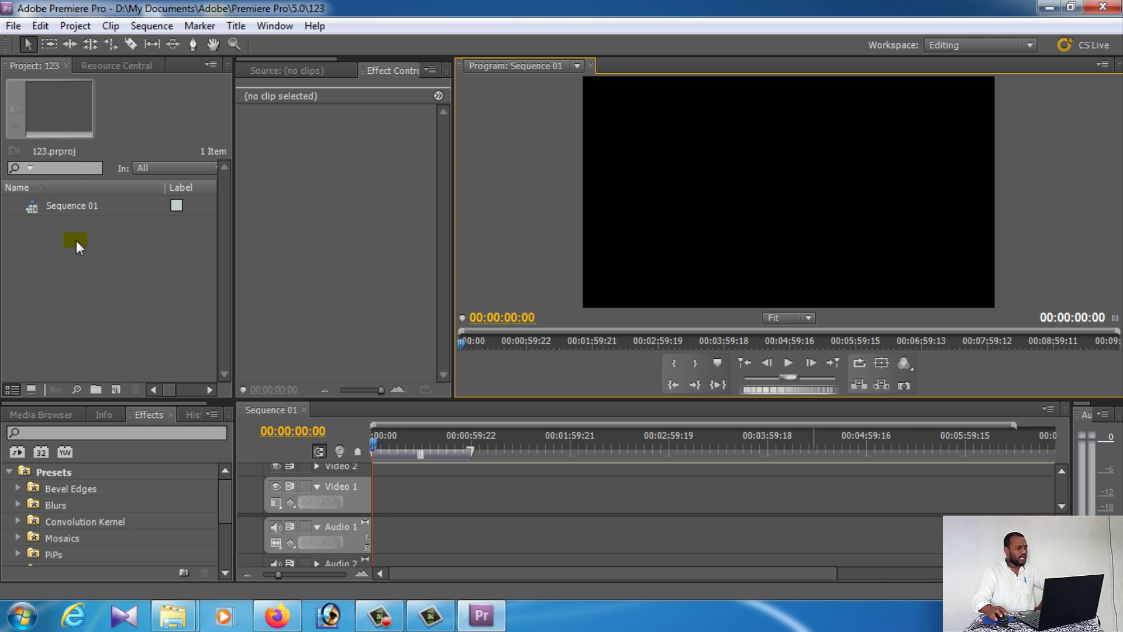
Import the Arya_2_Telugu_Full_Movie video from the Desktop into the project.
right_click(43, 241)
right_click(32, 231)
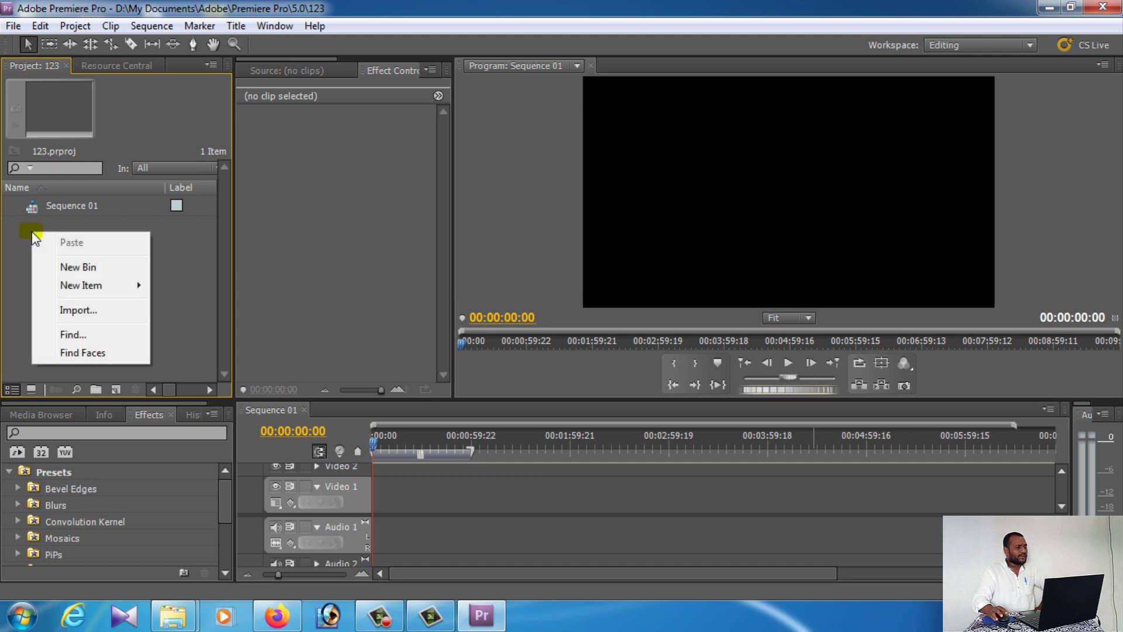
click(104, 315)
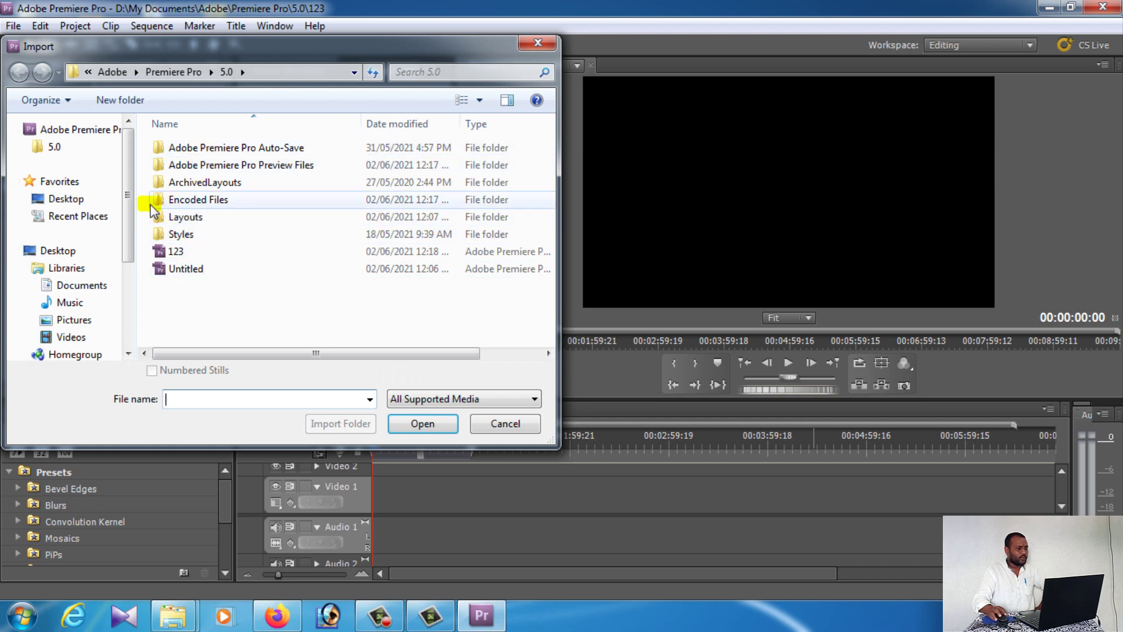
click(69, 202)
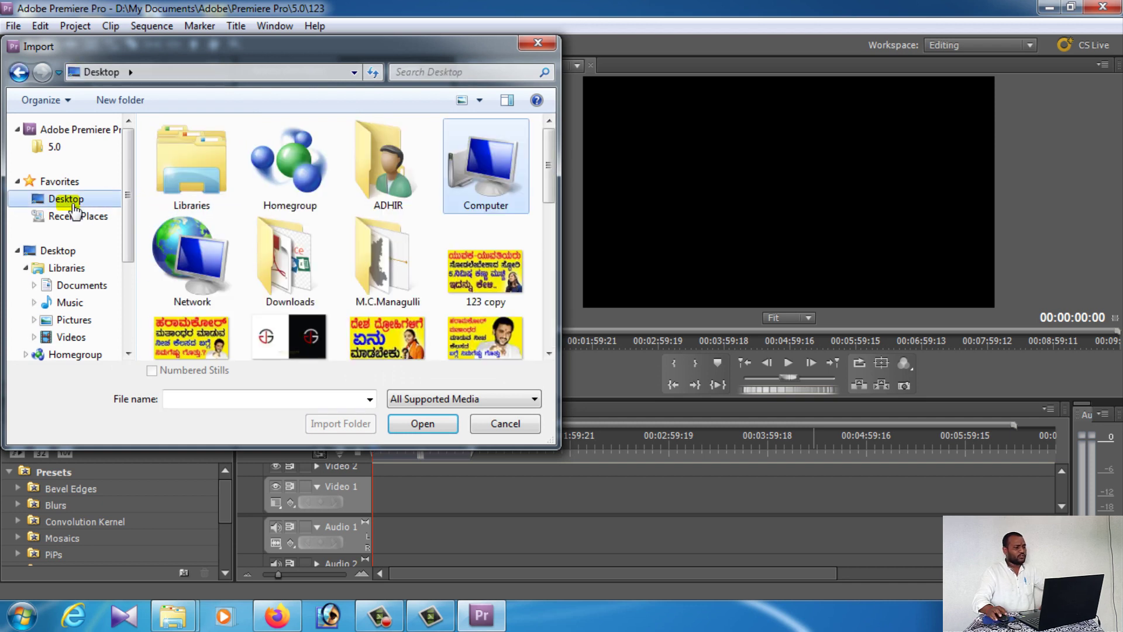
drag(550, 176, 542, 257)
click(504, 230)
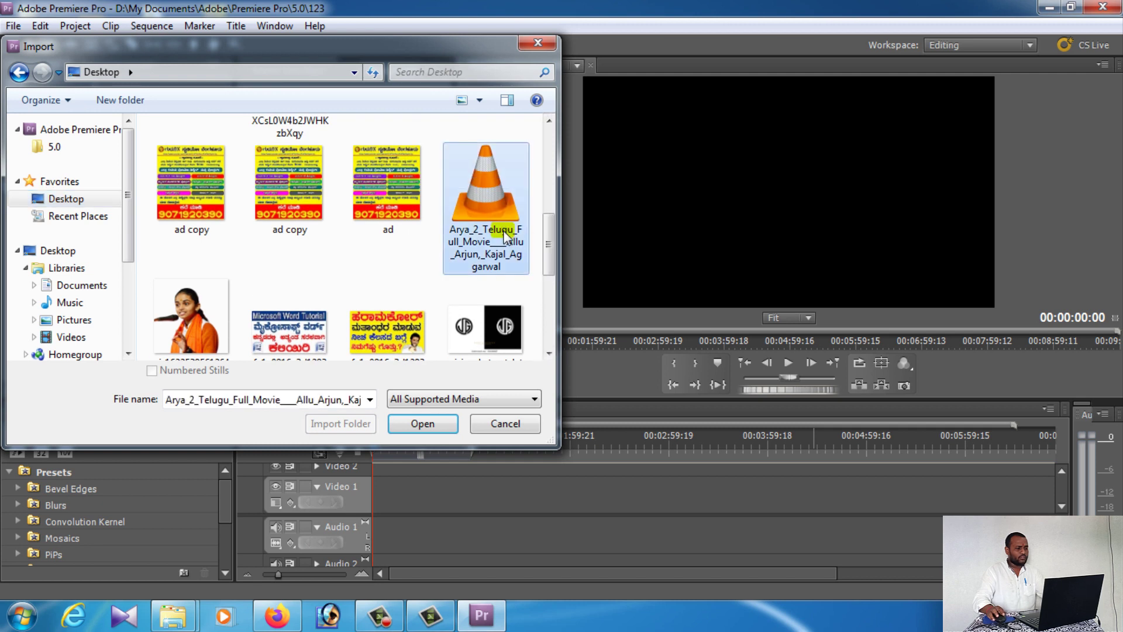
click(425, 425)
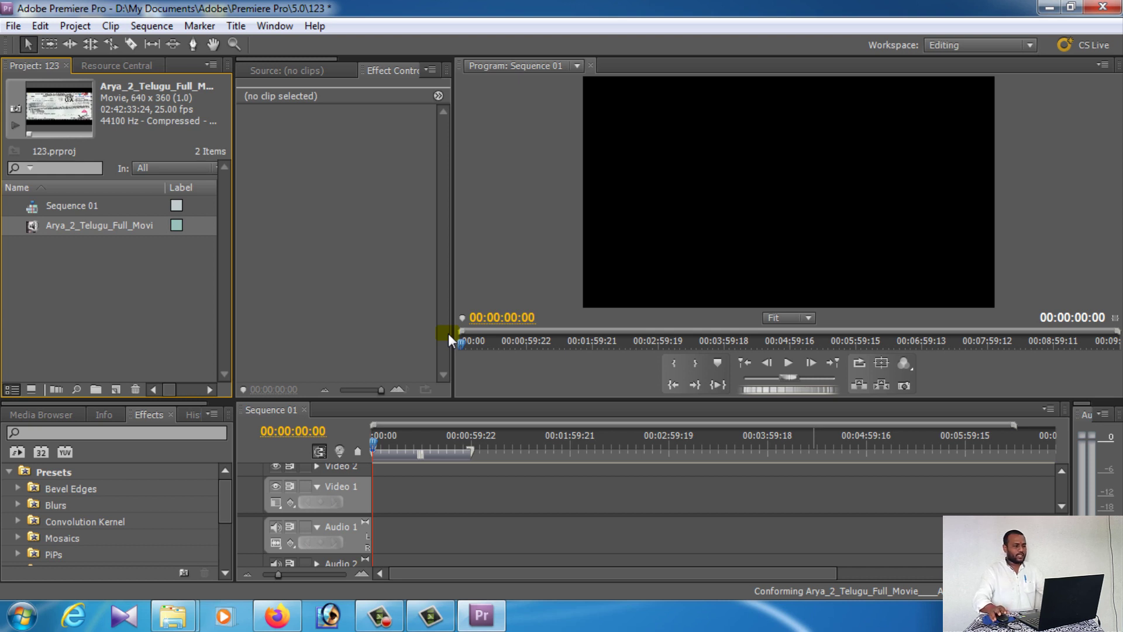
click(120, 299)
click(66, 231)
click(57, 244)
click(46, 228)
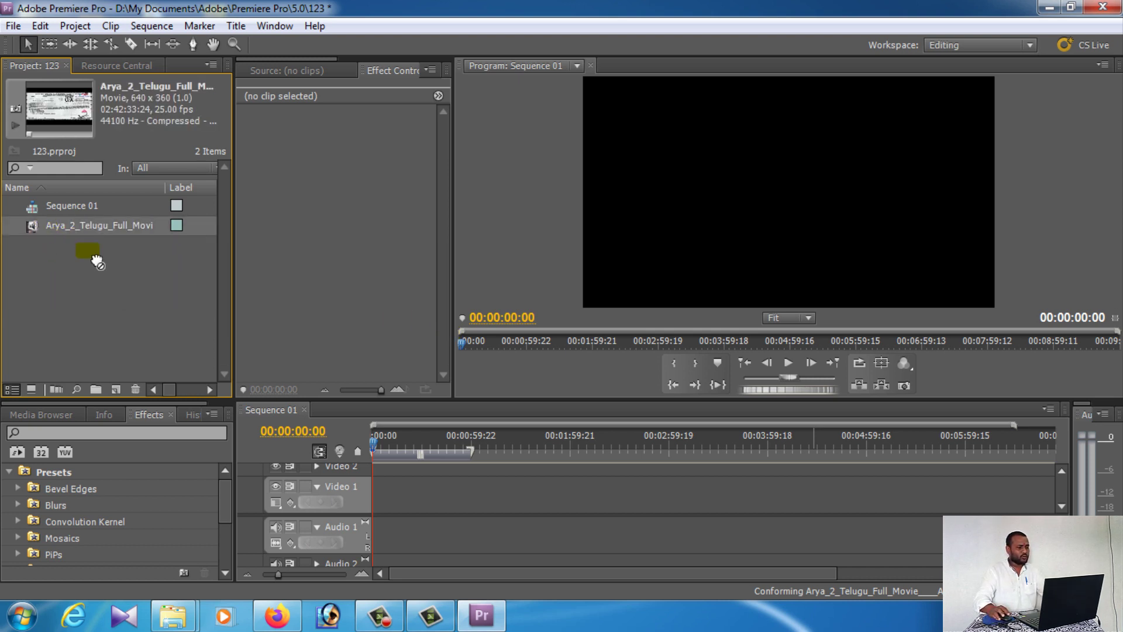
click(85, 272)
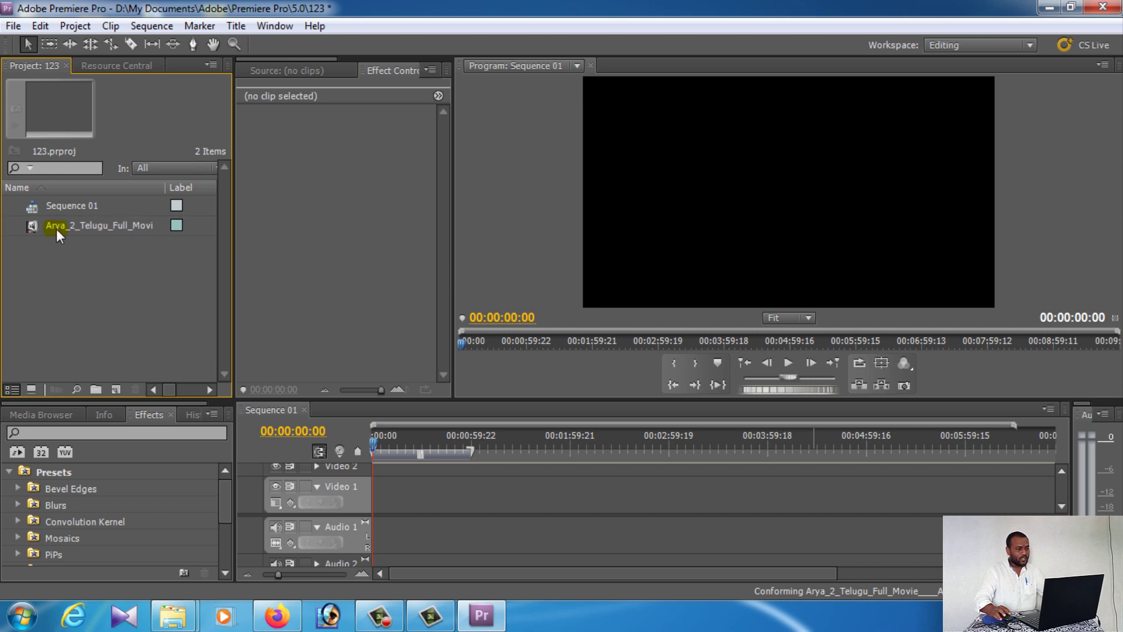
click(58, 230)
click(86, 248)
click(78, 231)
click(107, 269)
Place the imported Arya_2 movie clip at the start of the Video 1 and Audio 1 tracks in Sequence 01.
click(44, 227)
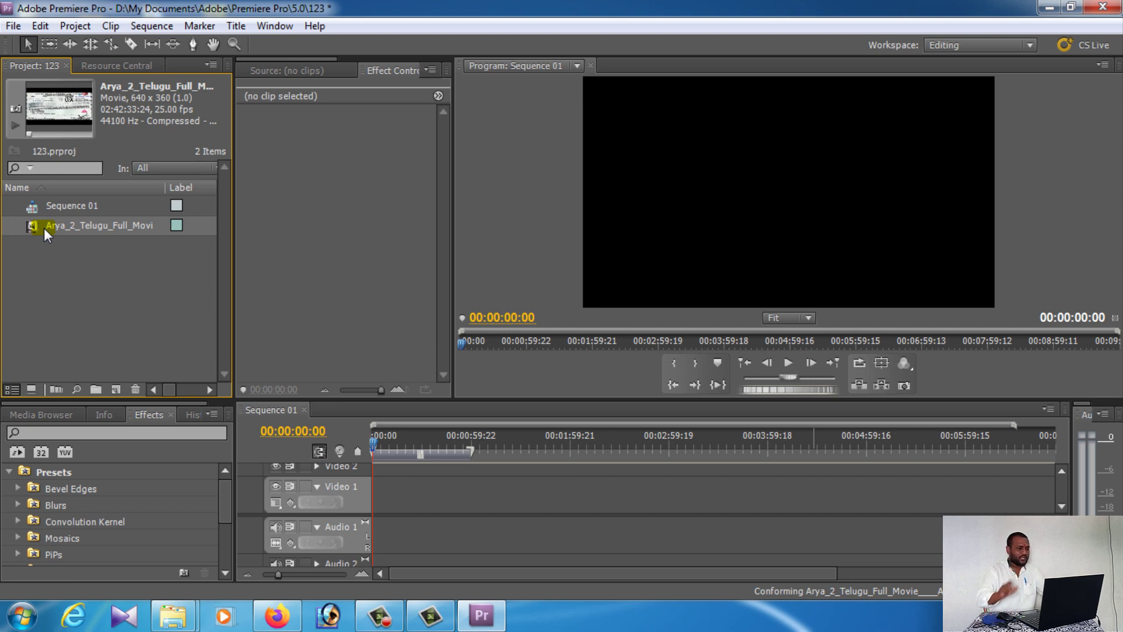
mouse_move(40, 227)
mouse_down()
mouse_move(154, 276)
mouse_move(383, 483)
mouse_move(395, 515)
mouse_move(383, 521)
mouse_move(418, 499)
mouse_up()
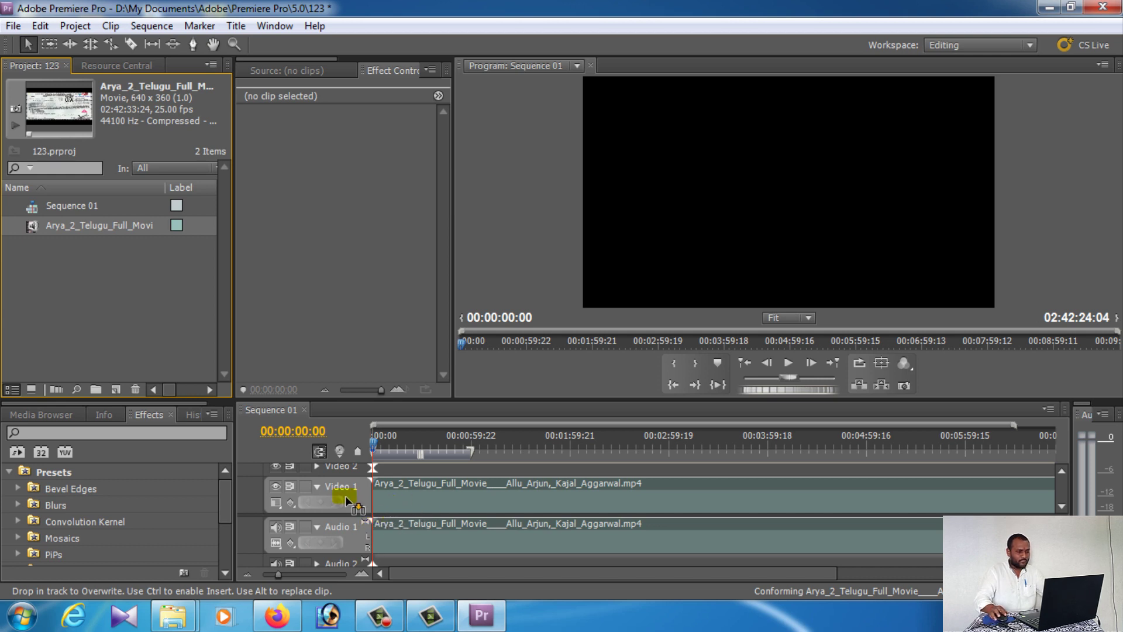
Drop the movie clip at the sequence start on Video 1 and Audio 1, and toggle the Video 1 track output off and on.
drag(343, 535, 415, 530)
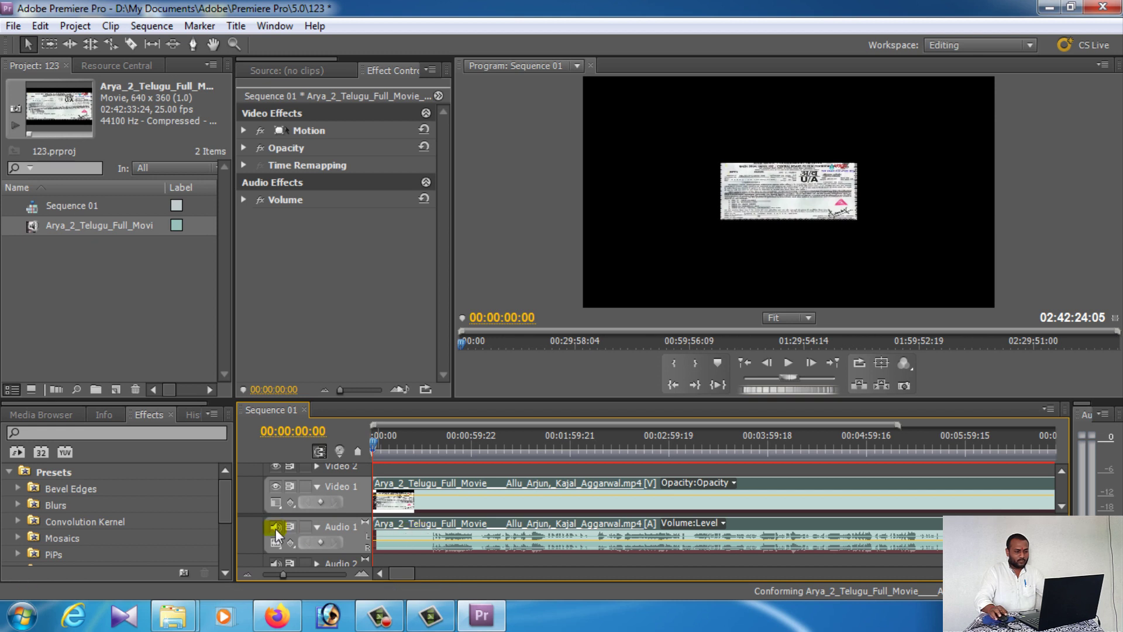
click(275, 488)
click(275, 489)
Scale up the movie clip on Video 1 with its Motion effect until it fills the width of the program frame.
click(767, 188)
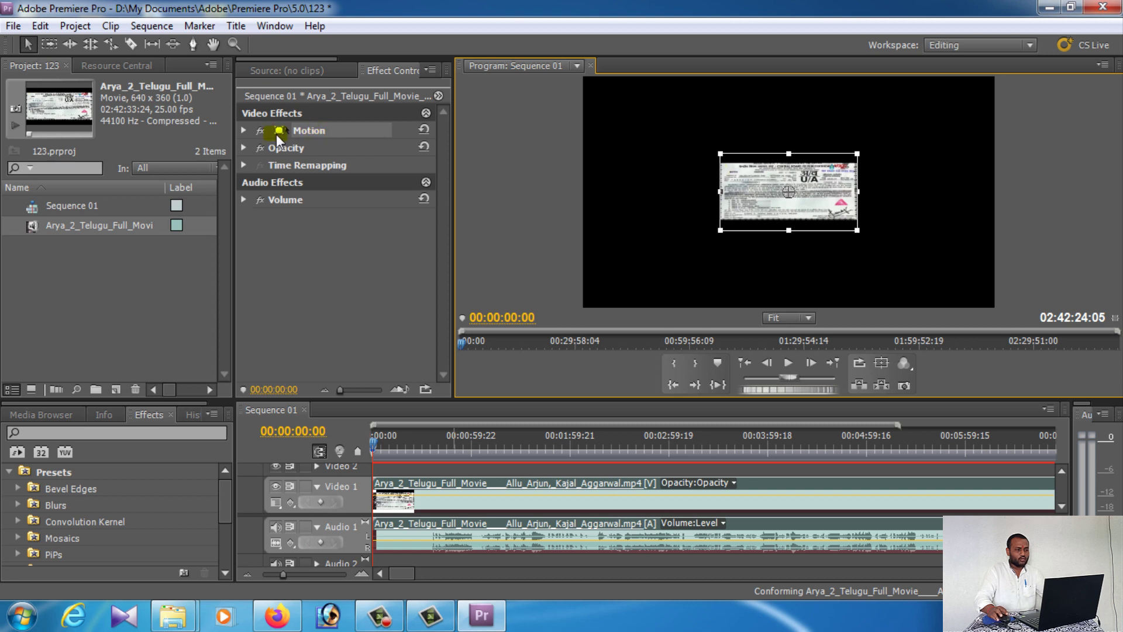
click(244, 131)
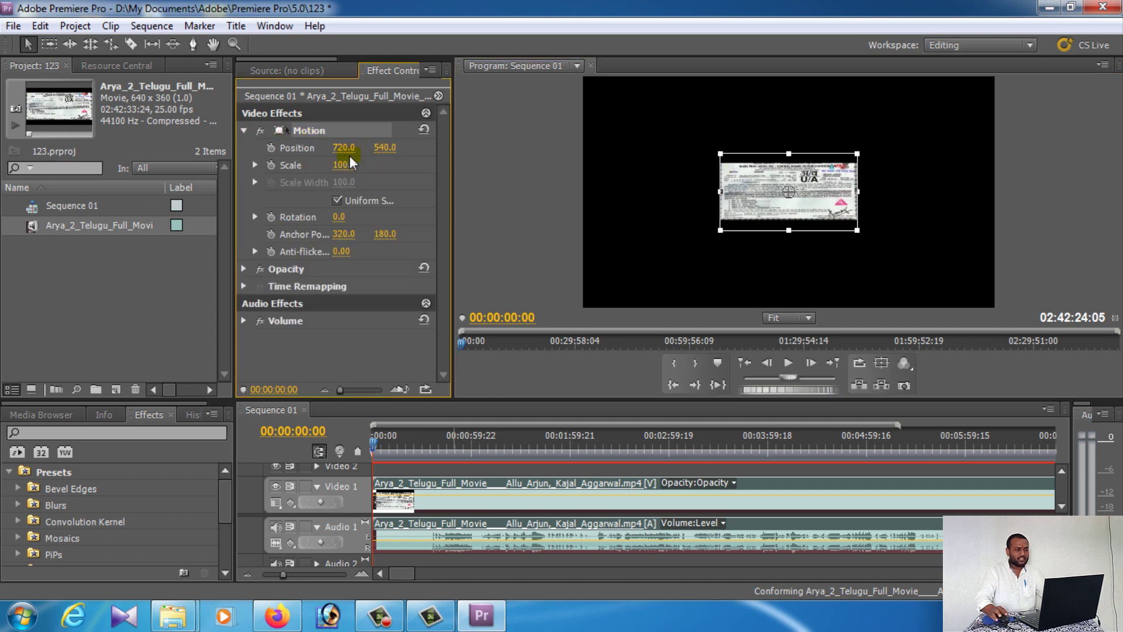
drag(353, 164, 469, 164)
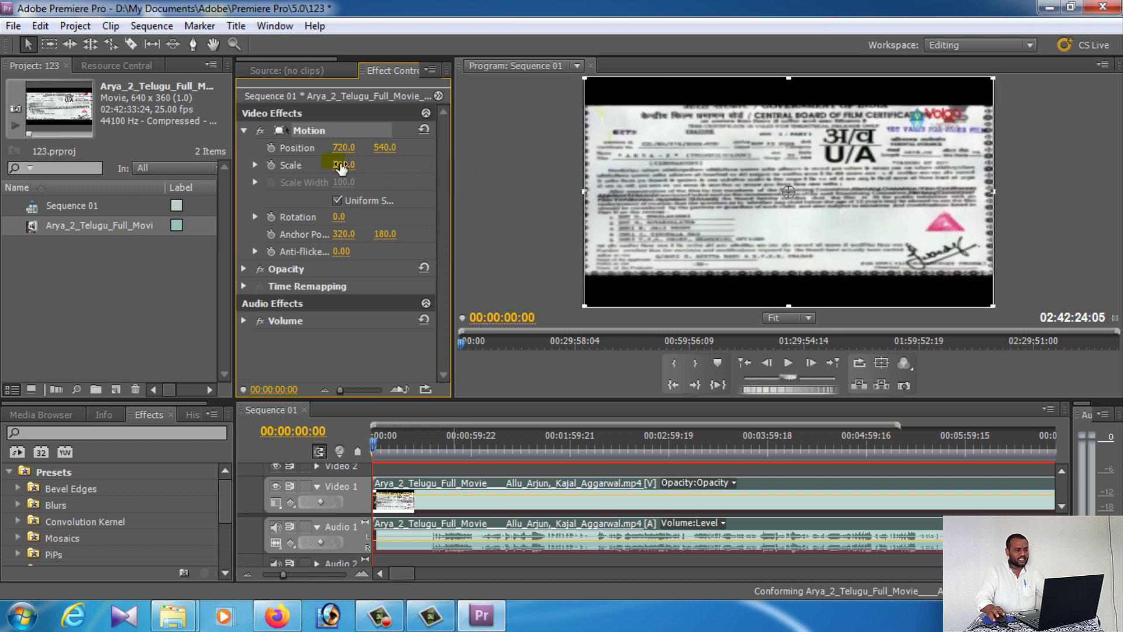
click(243, 132)
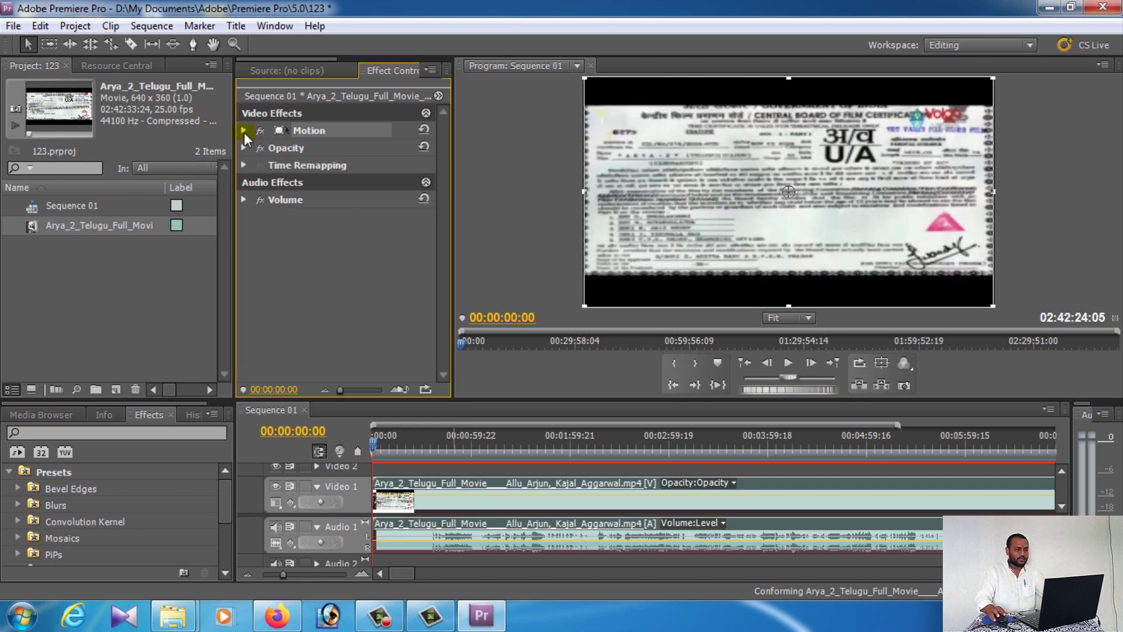
Play through the opening of the movie and park the playhead at 00:01:16:13.
click(787, 364)
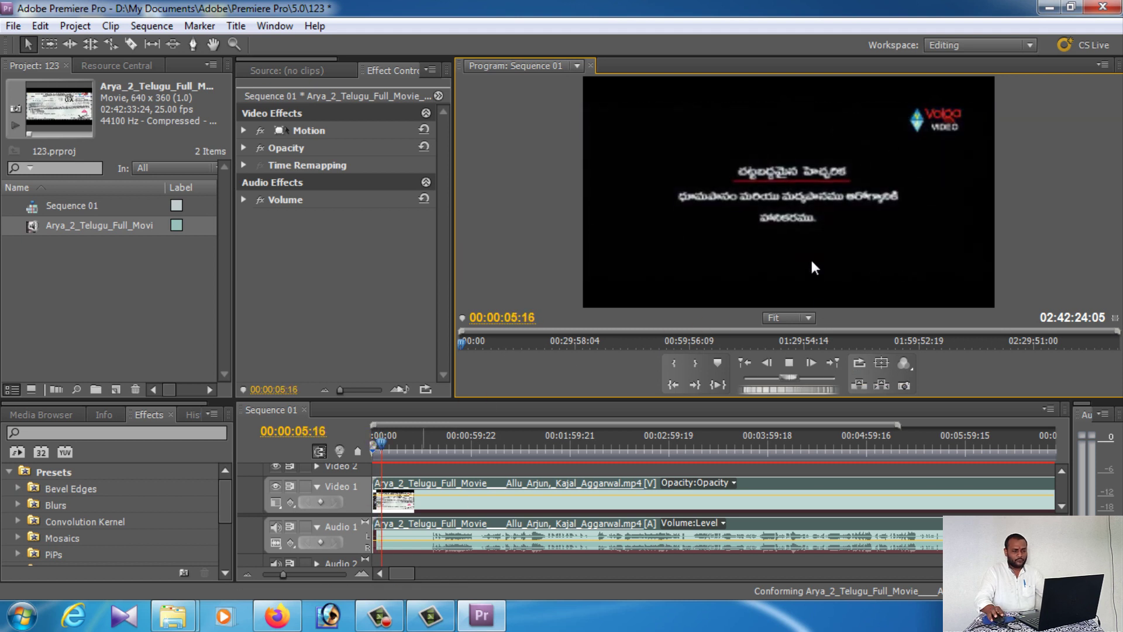
drag(392, 443, 500, 438)
click(786, 363)
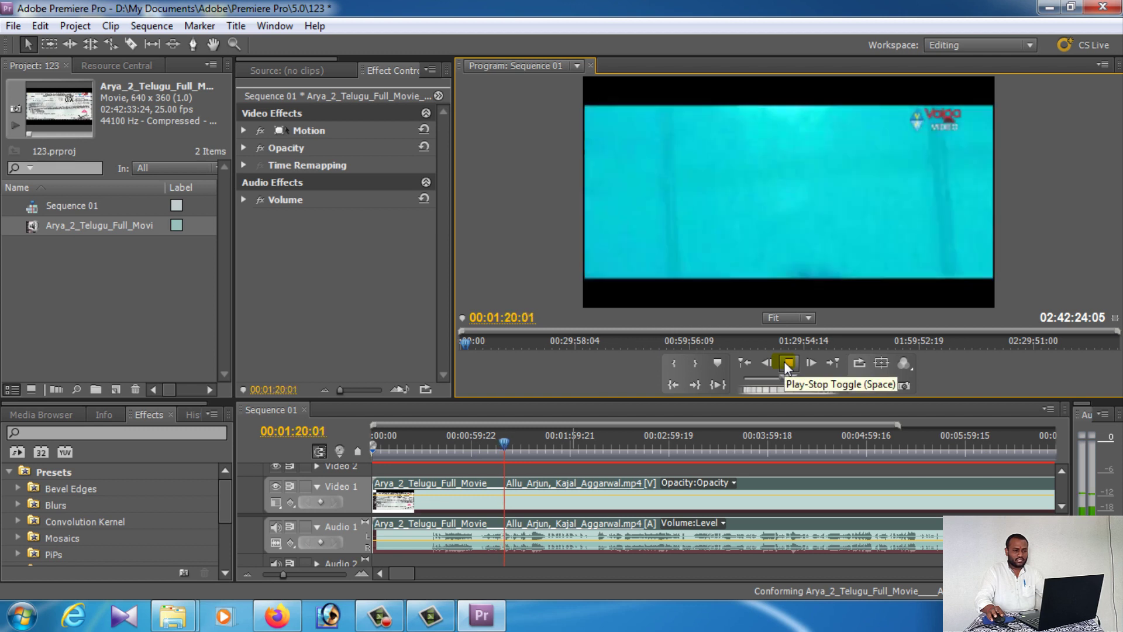
click(787, 363)
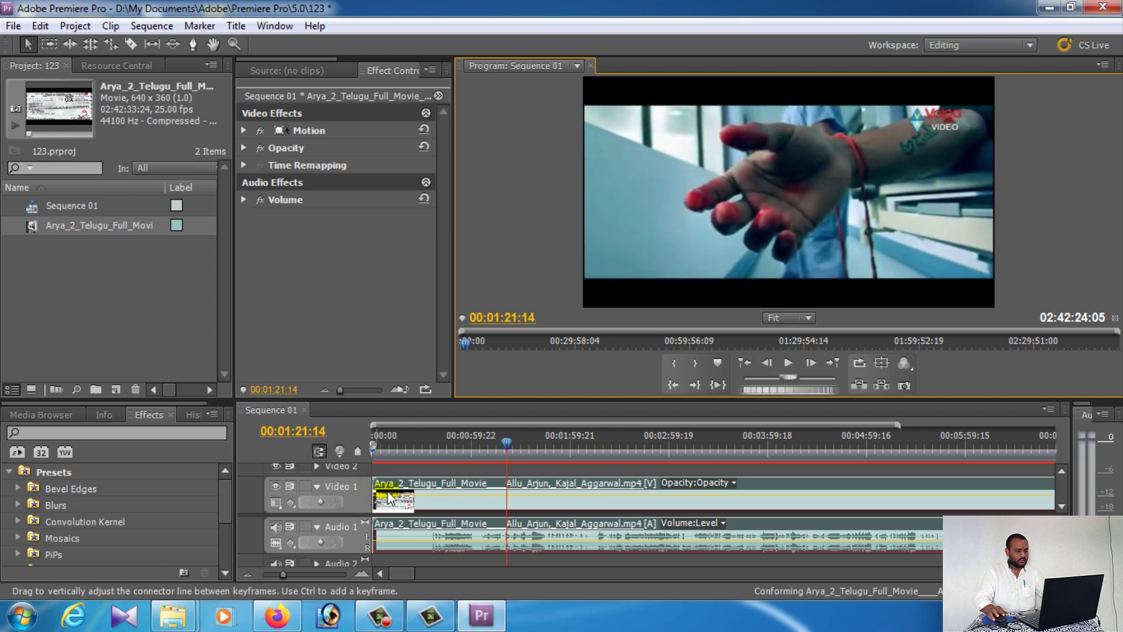
drag(504, 447, 488, 446)
click(788, 363)
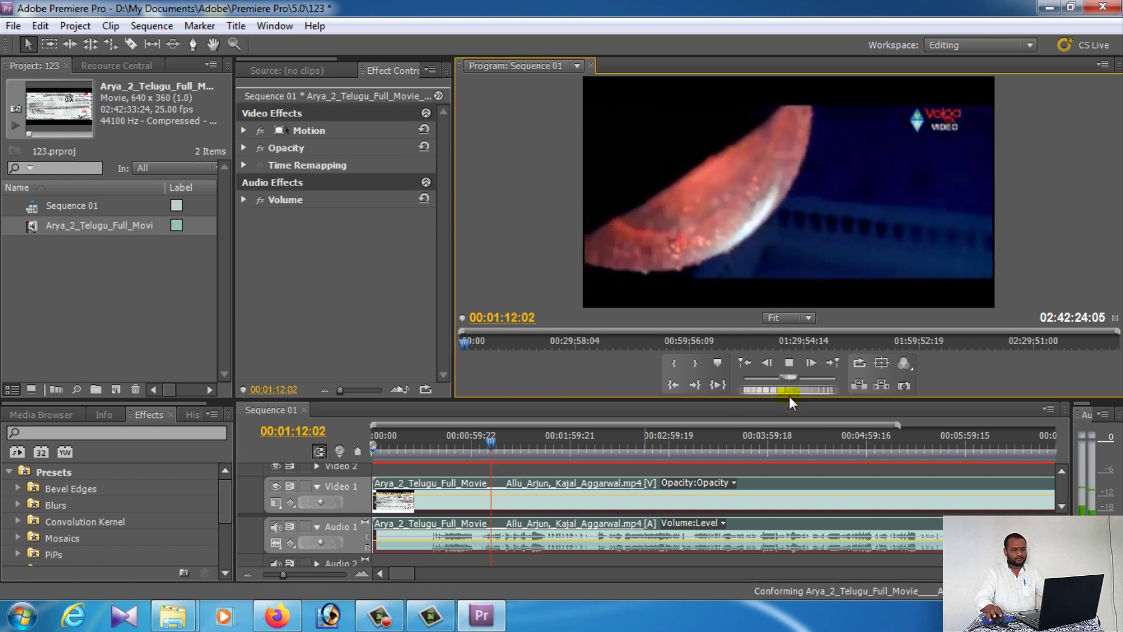
click(789, 364)
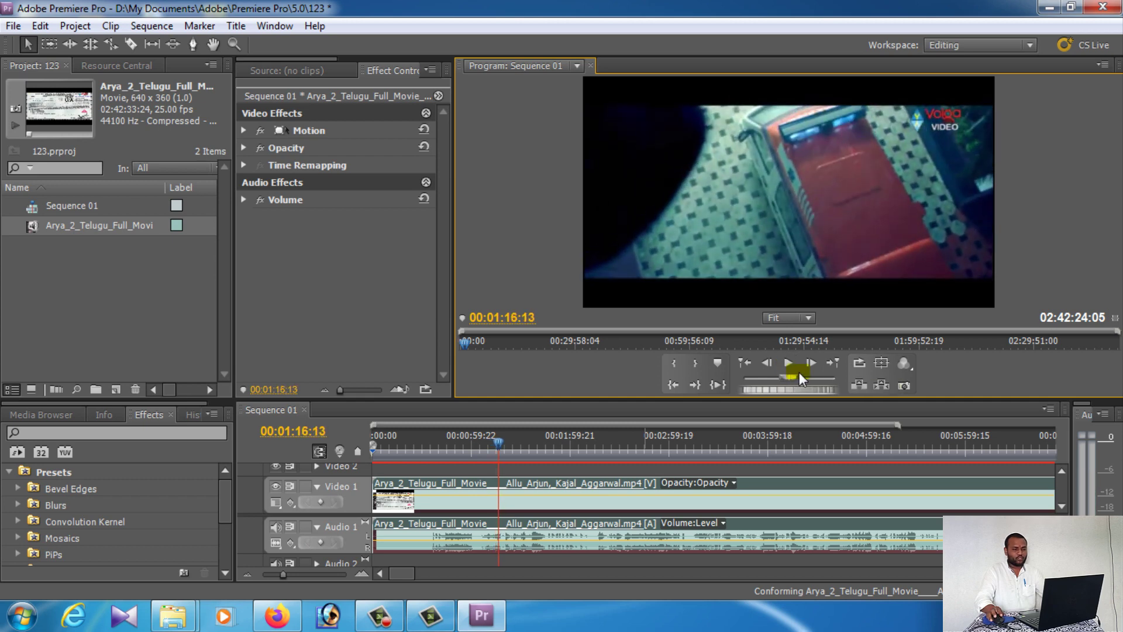
Split the movie clip at the playhead with the Razor tool, cutting both its video and audio.
click(466, 483)
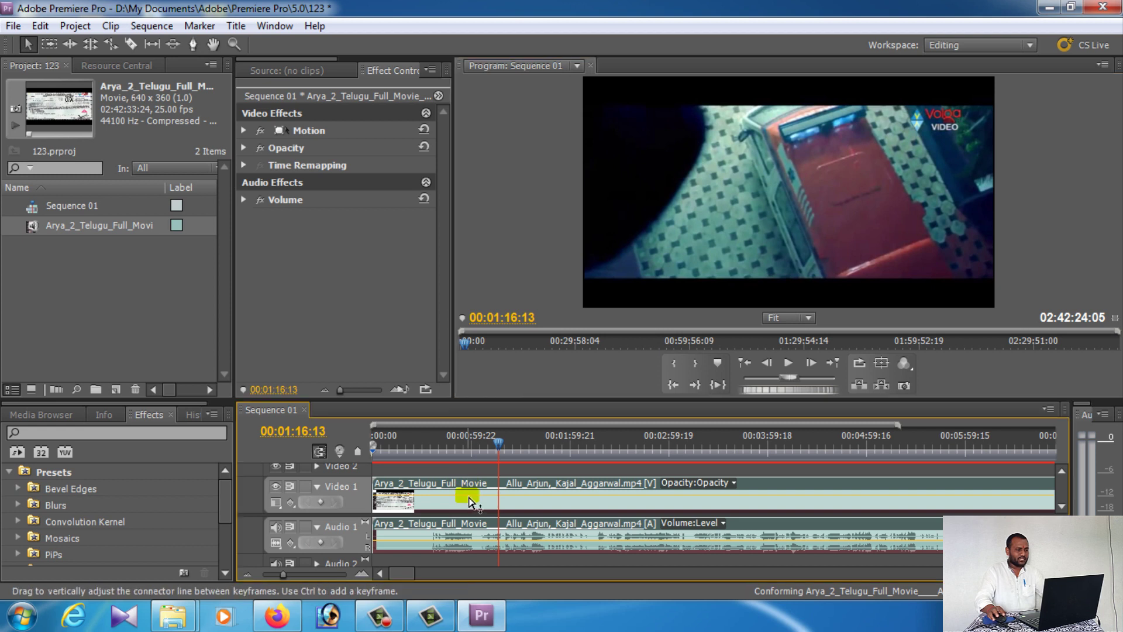
click(131, 46)
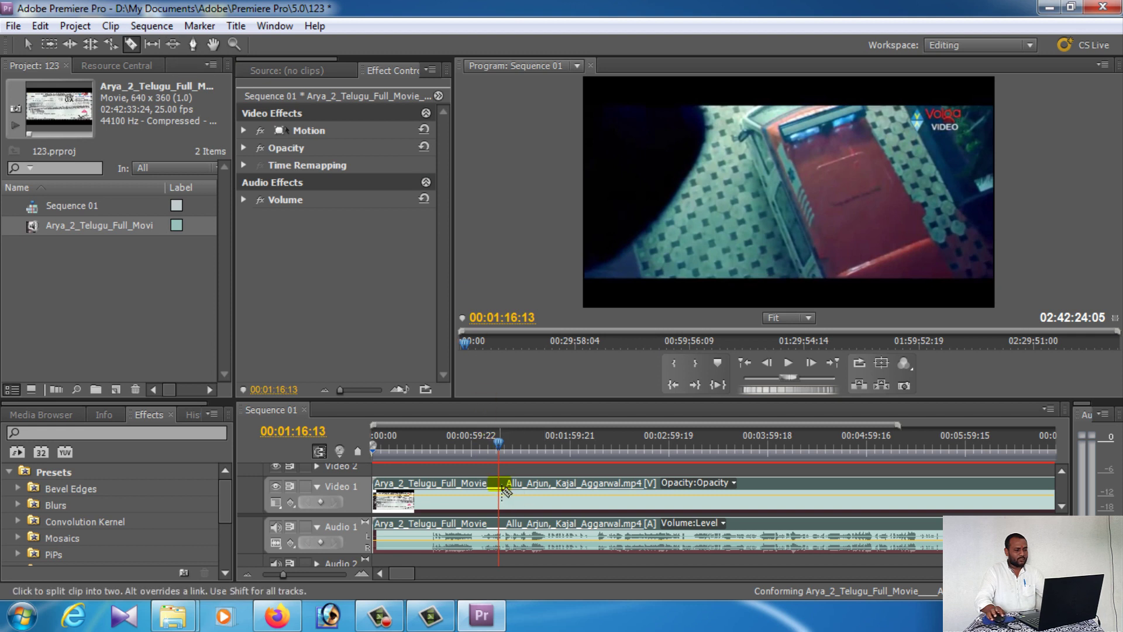
click(500, 488)
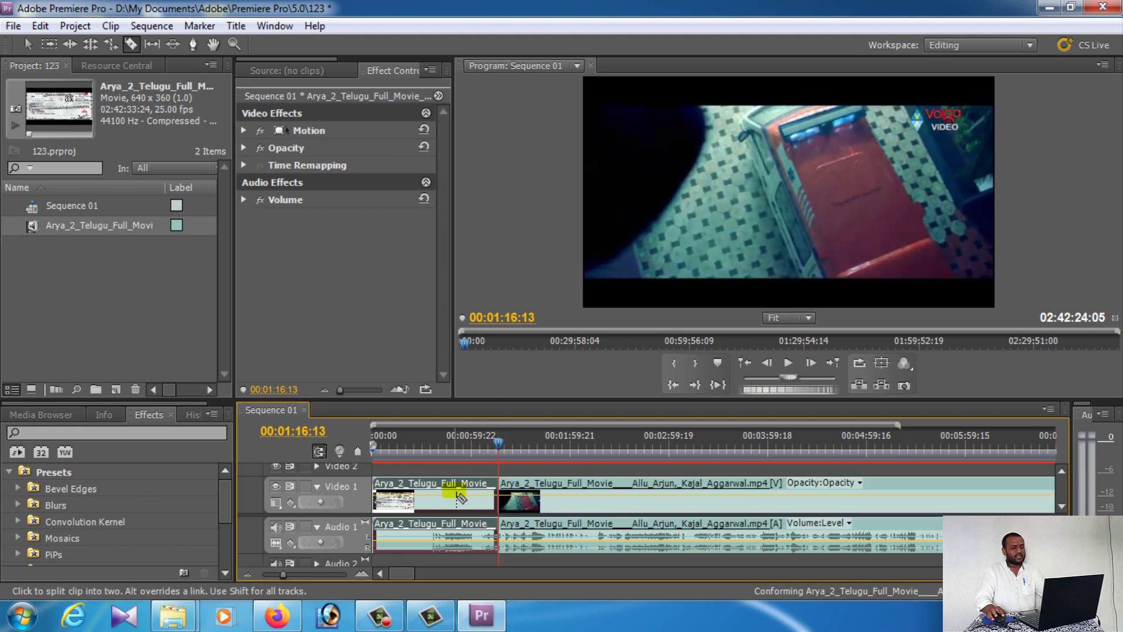
Delete the segment before the cut, and move the remaining clip and the playhead to the start of the sequence.
click(27, 44)
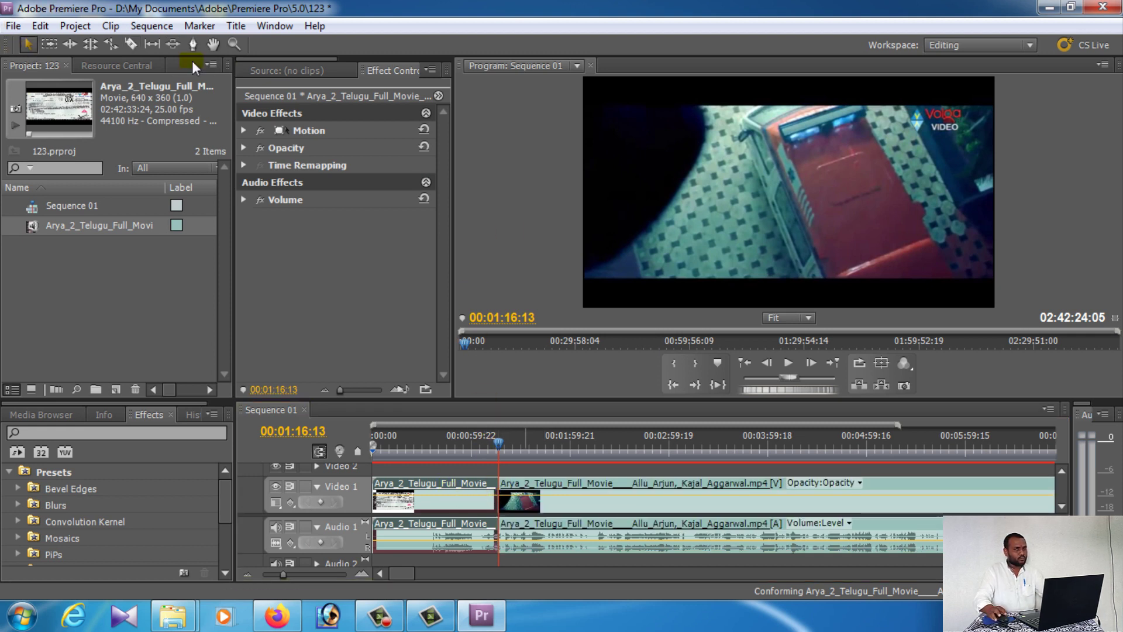
click(424, 497)
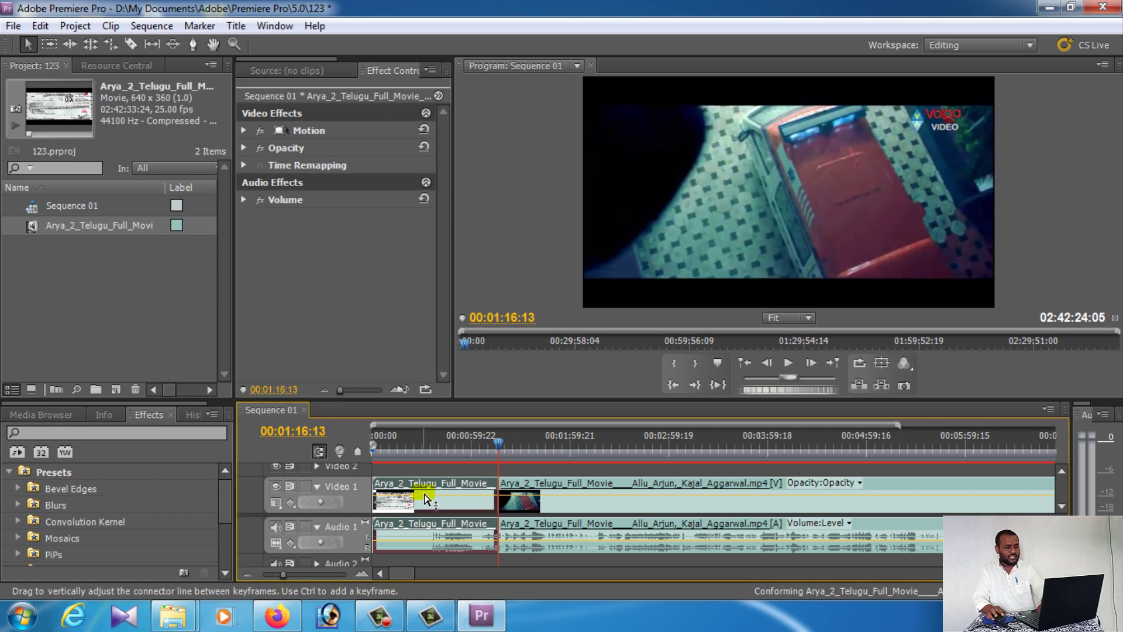
key(Delete)
click(543, 482)
drag(550, 490, 388, 489)
drag(501, 443, 372, 443)
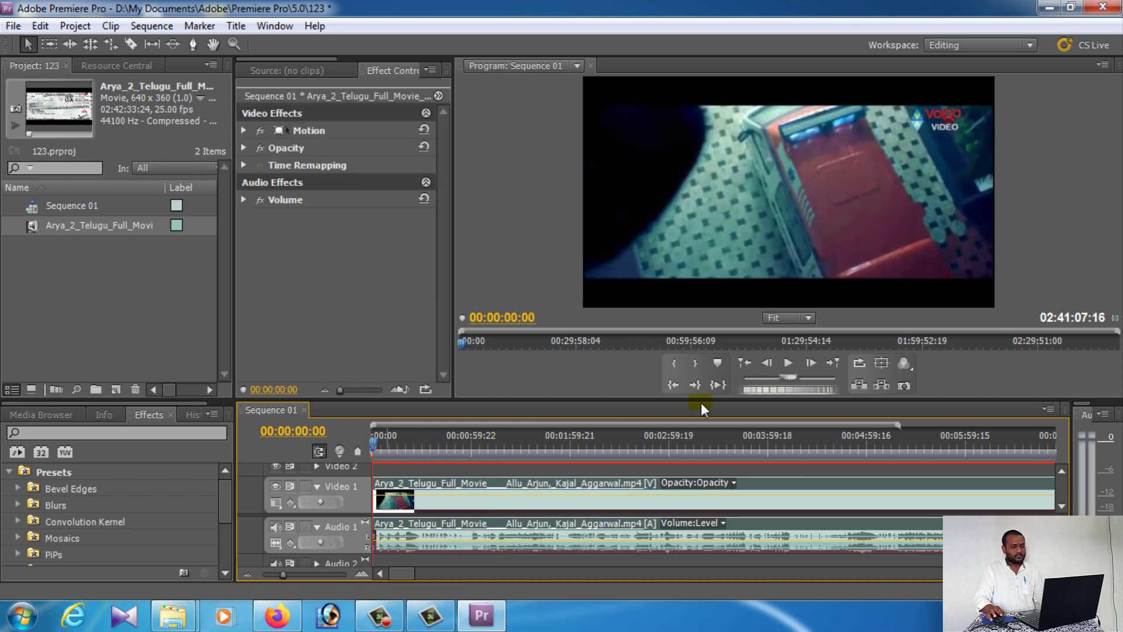
Play through the trimmed movie and park the playhead at 00:02:07:09.
click(787, 364)
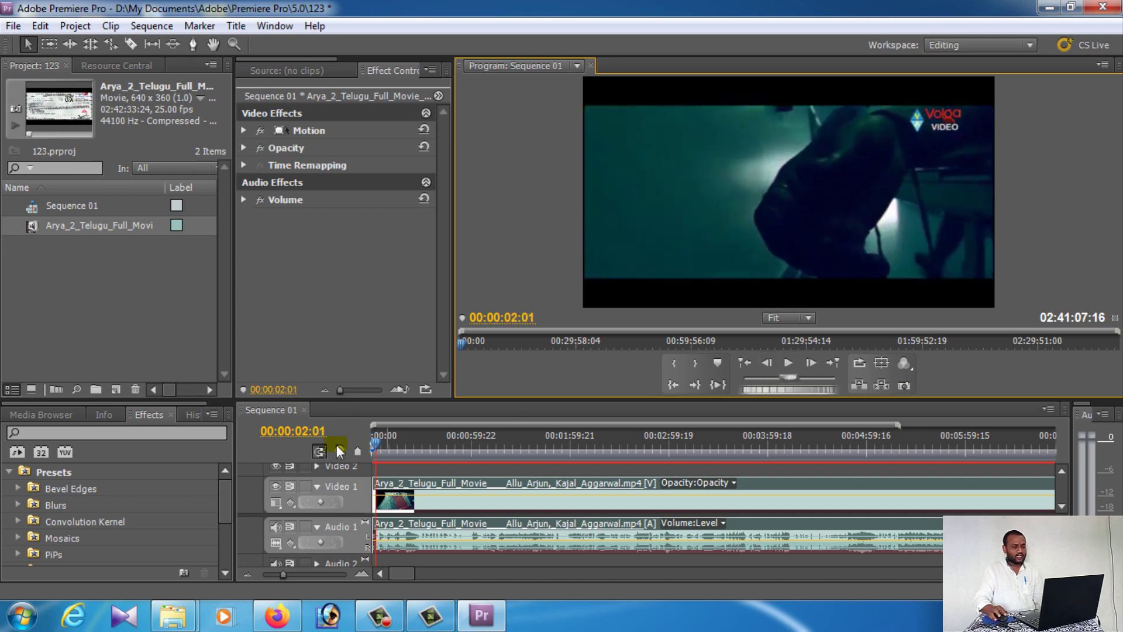
drag(389, 444, 585, 448)
key(space)
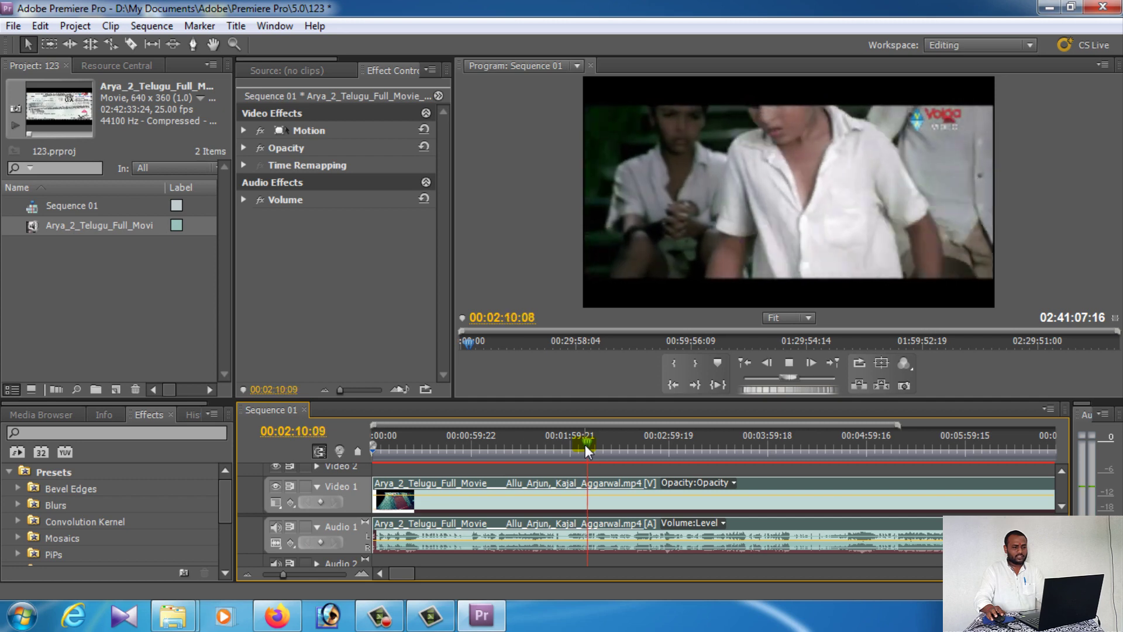
key(space)
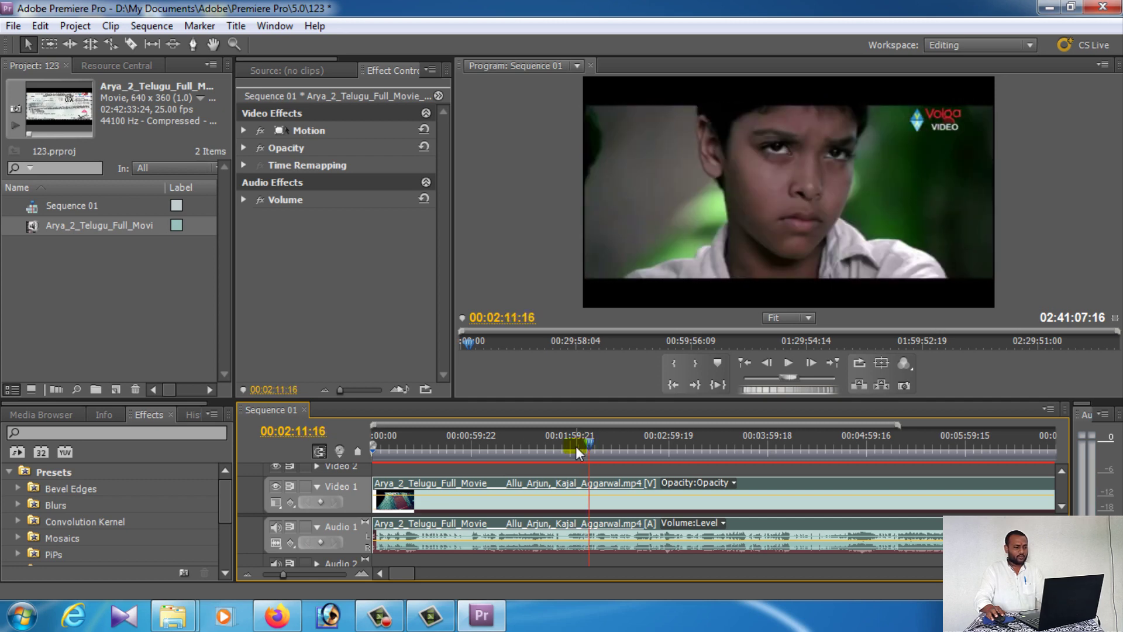
click(582, 447)
key(space)
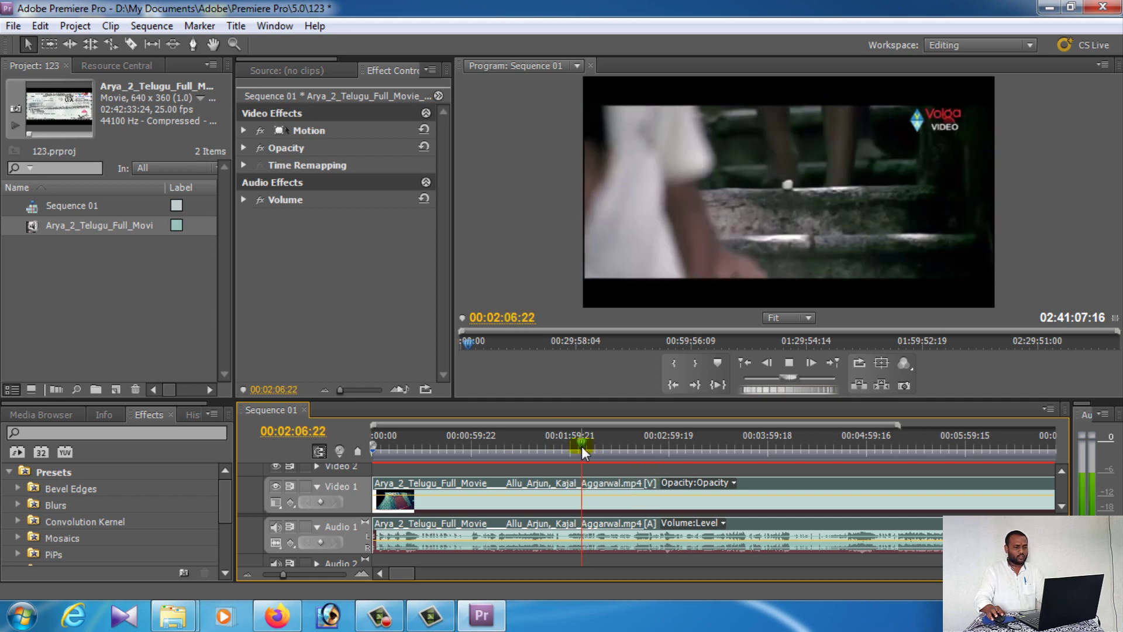
key(space)
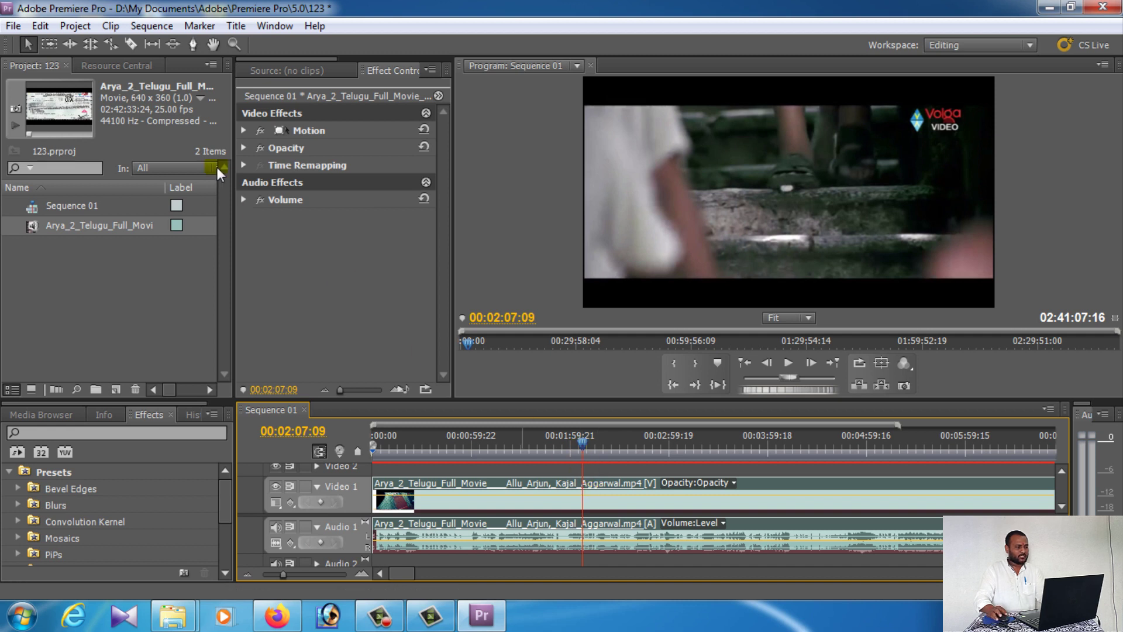
Split the movie clip at 00:02:07:09 with the Razor tool and return to the Selection tool.
click(131, 45)
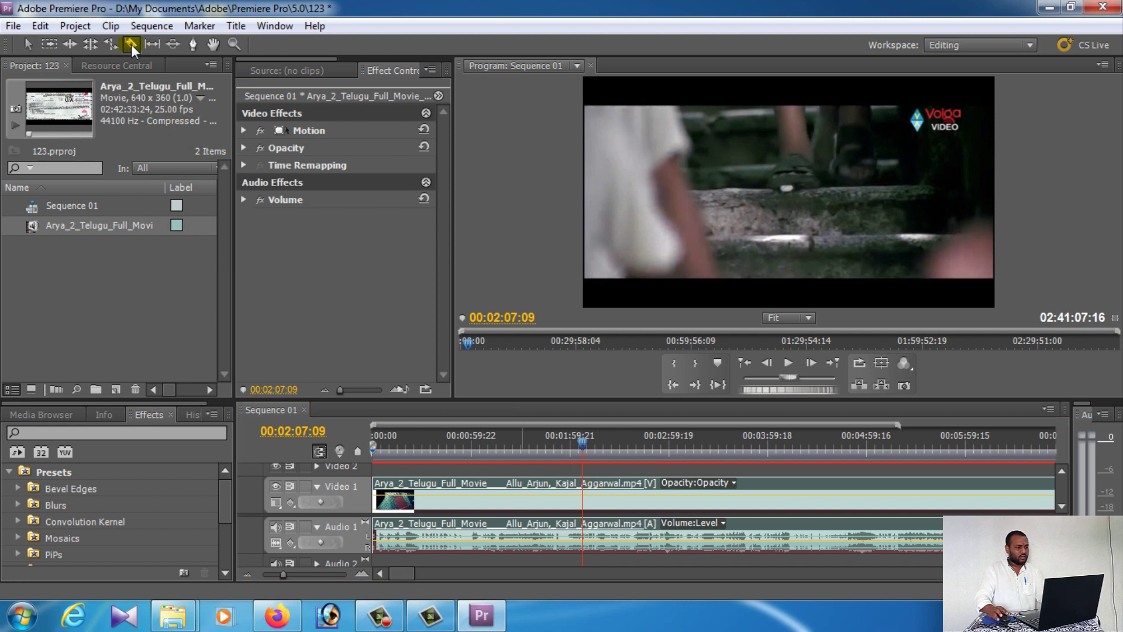
click(582, 486)
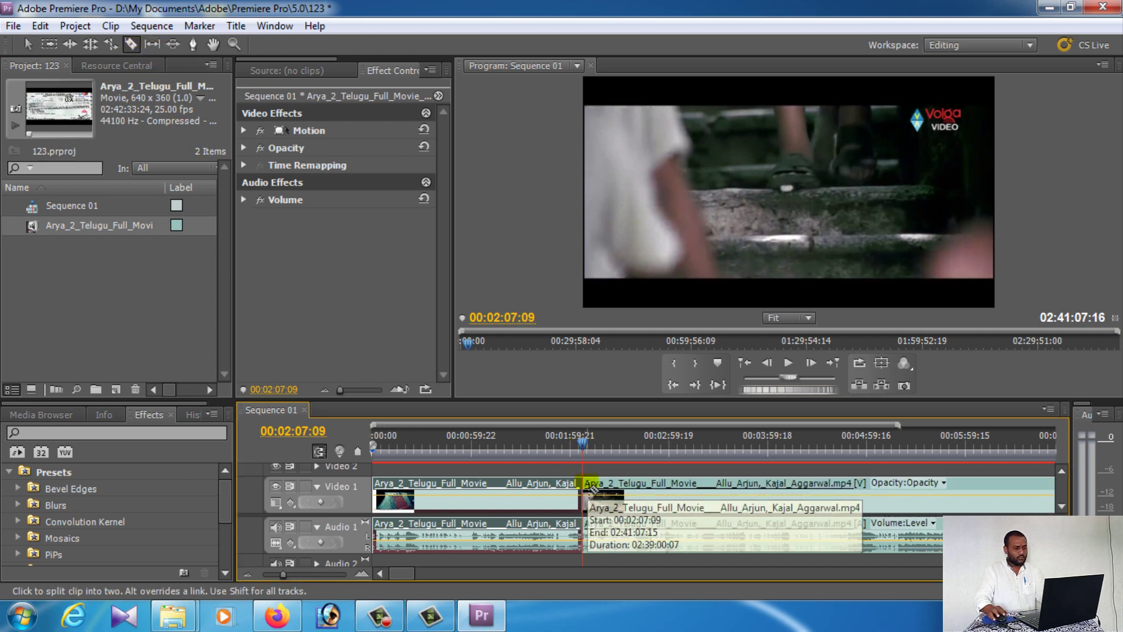
click(27, 44)
Move the first segment to Video 2 and Audio 2 at about 3 minutes, and shift the remaining clip to the sequence start.
drag(528, 479, 526, 467)
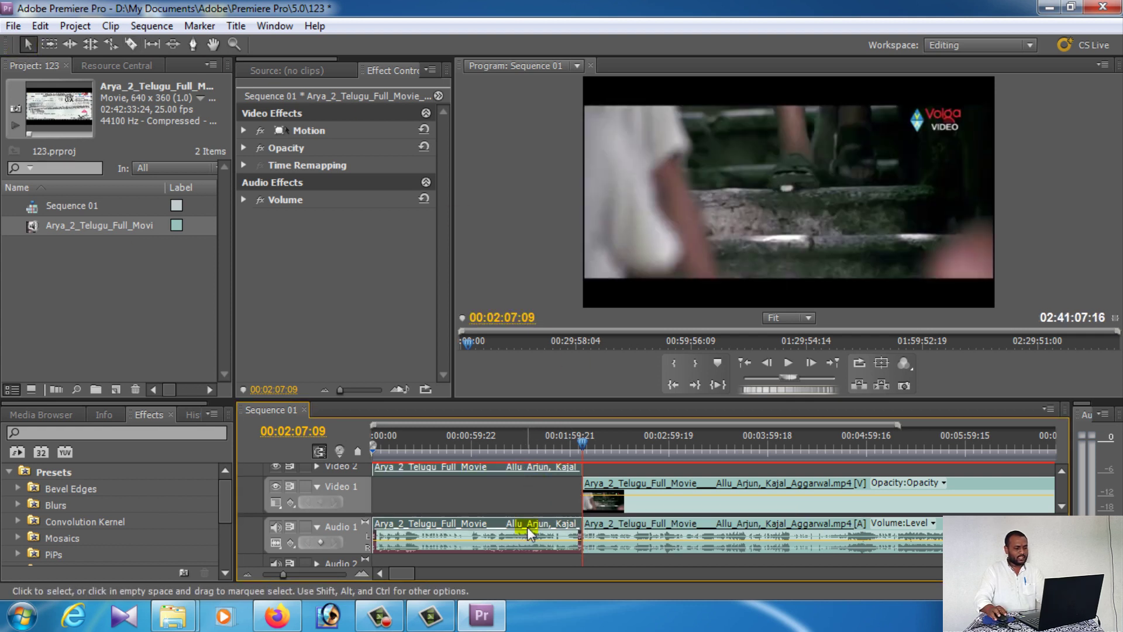
drag(526, 534, 520, 564)
drag(559, 493, 710, 467)
Play the rearranged sequence from its beginning and return the playhead to 00:00:00:00.
click(580, 443)
drag(580, 443, 350, 451)
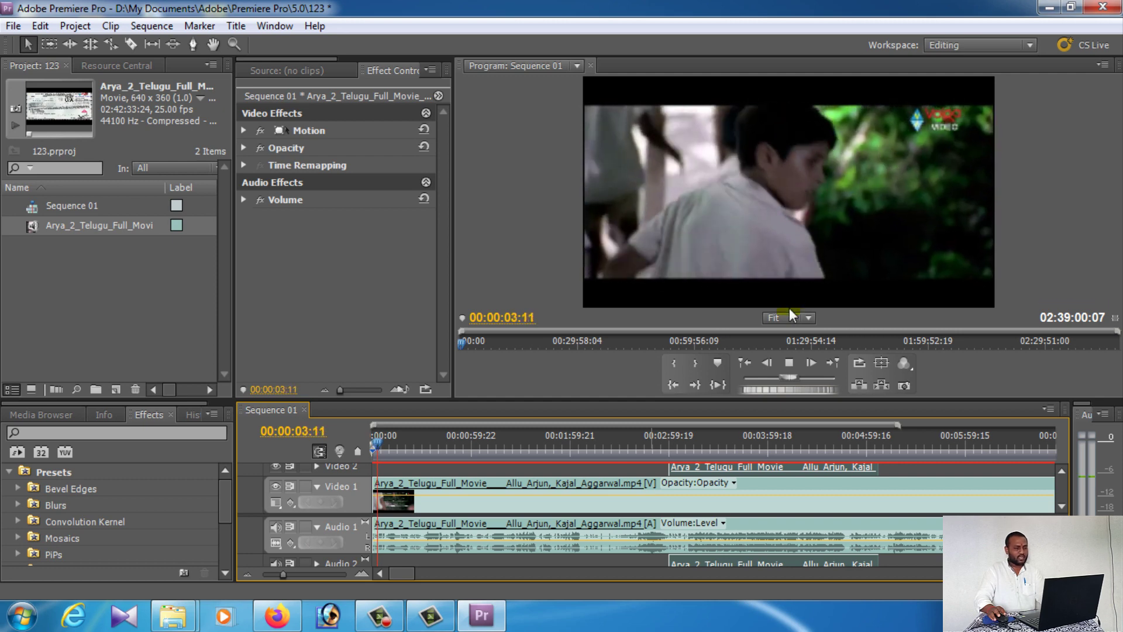
click(381, 444)
key(Home)
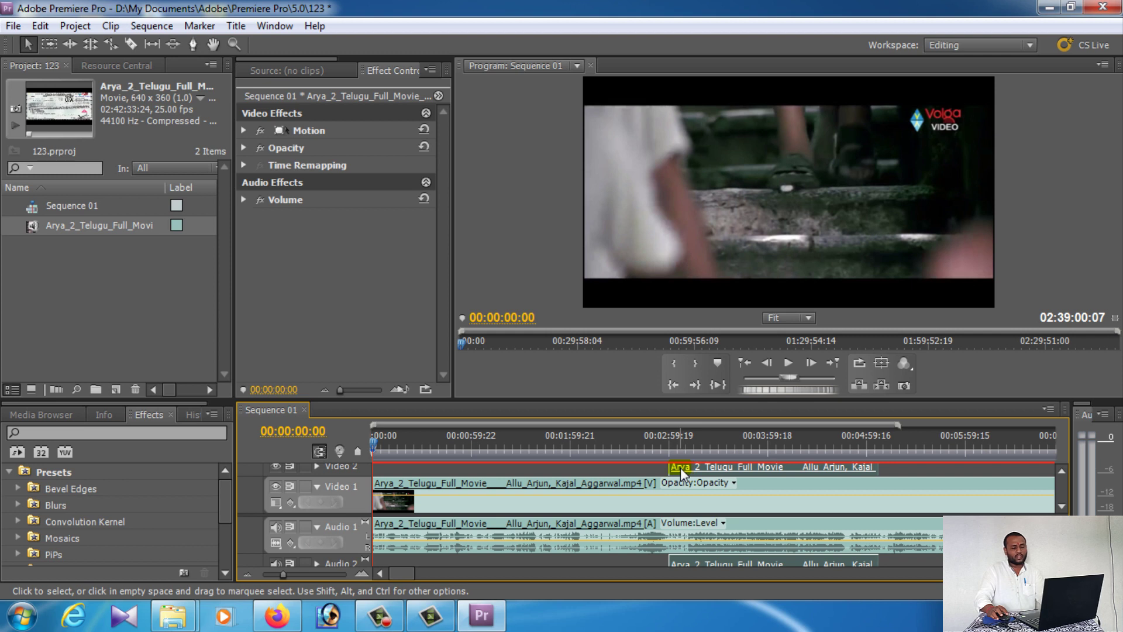
Delete the segment on Video 2 and Audio 2, and enlarge the timeline area to show more tracks.
key(Delete)
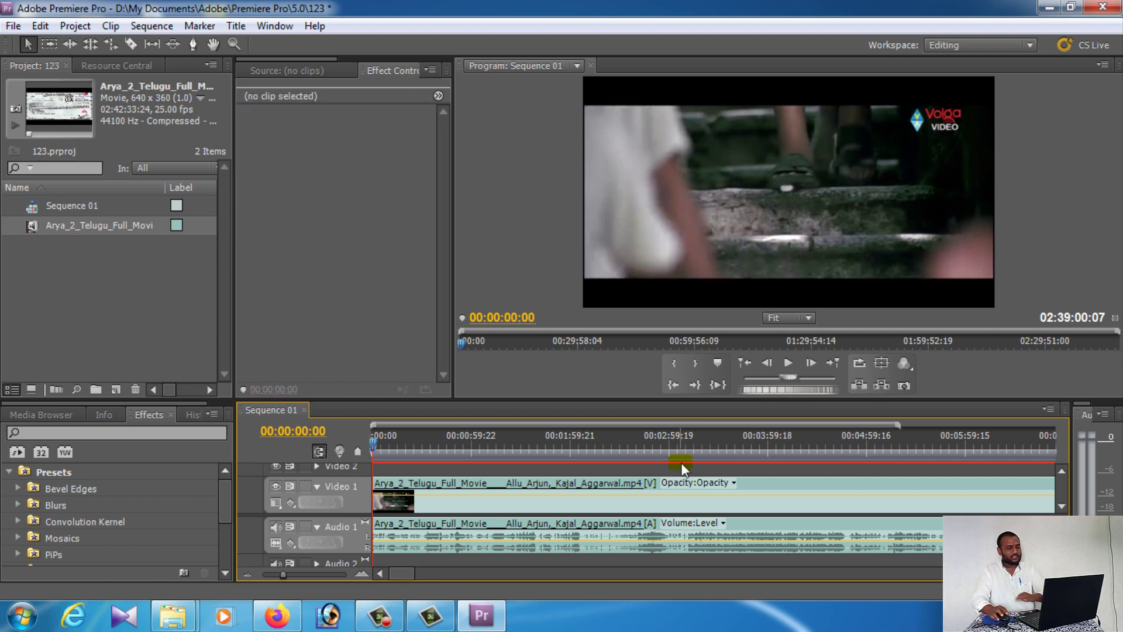
click(468, 488)
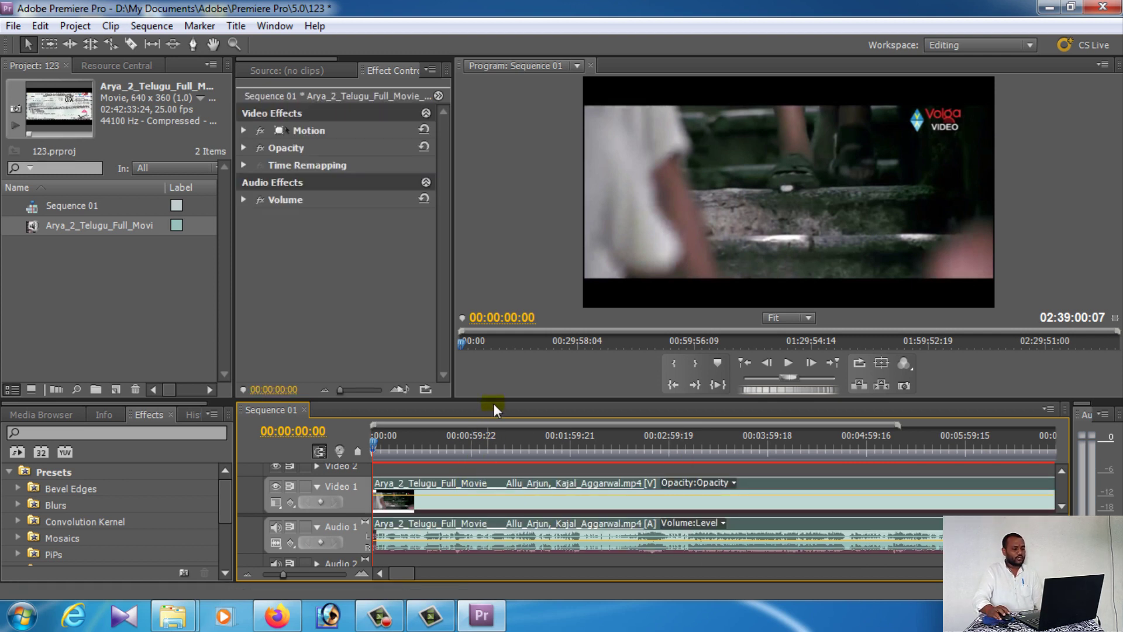
drag(506, 411, 502, 332)
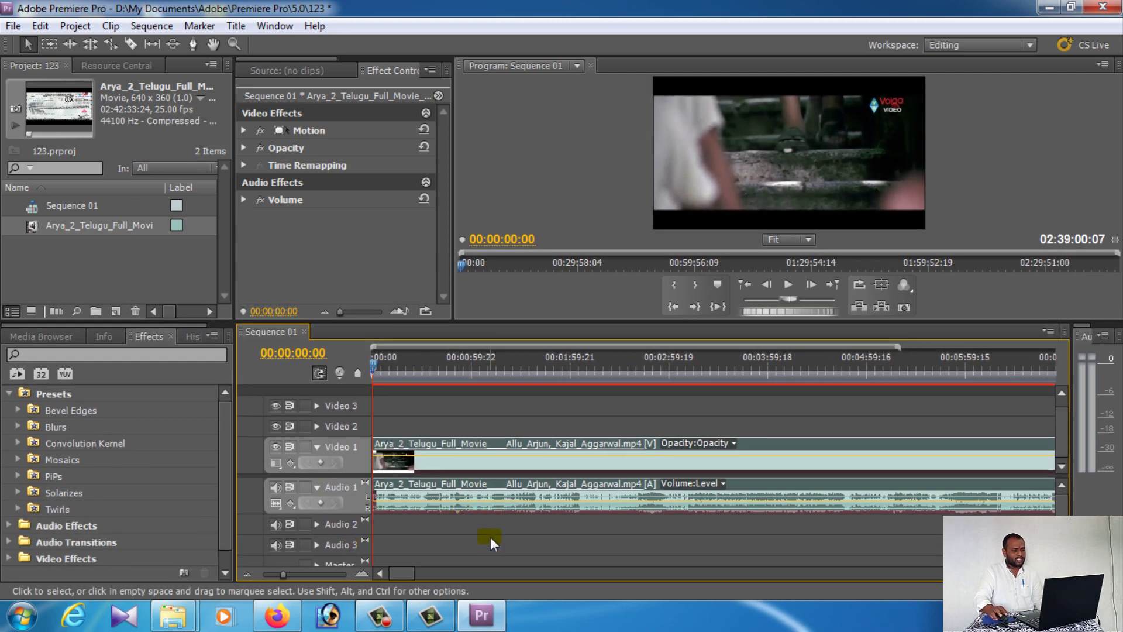
Add copies of the imported movie to Video 2 and Video 3, and shift the Video 2 copy by 00:00:48:11.
click(65, 244)
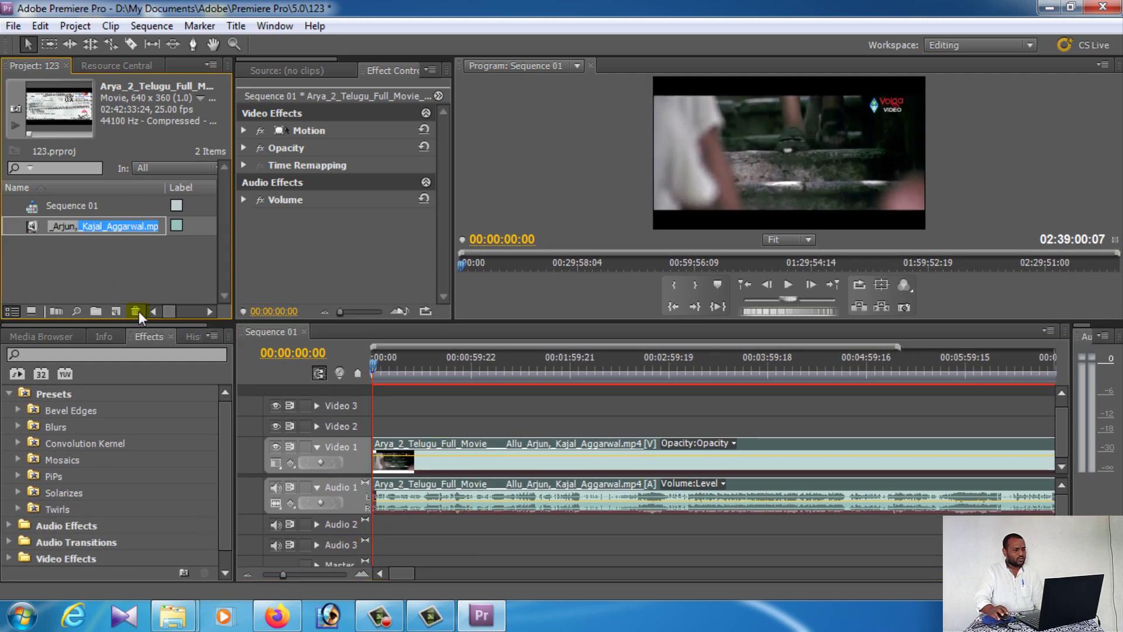
drag(64, 225, 386, 427)
drag(89, 229, 632, 407)
drag(510, 427, 531, 436)
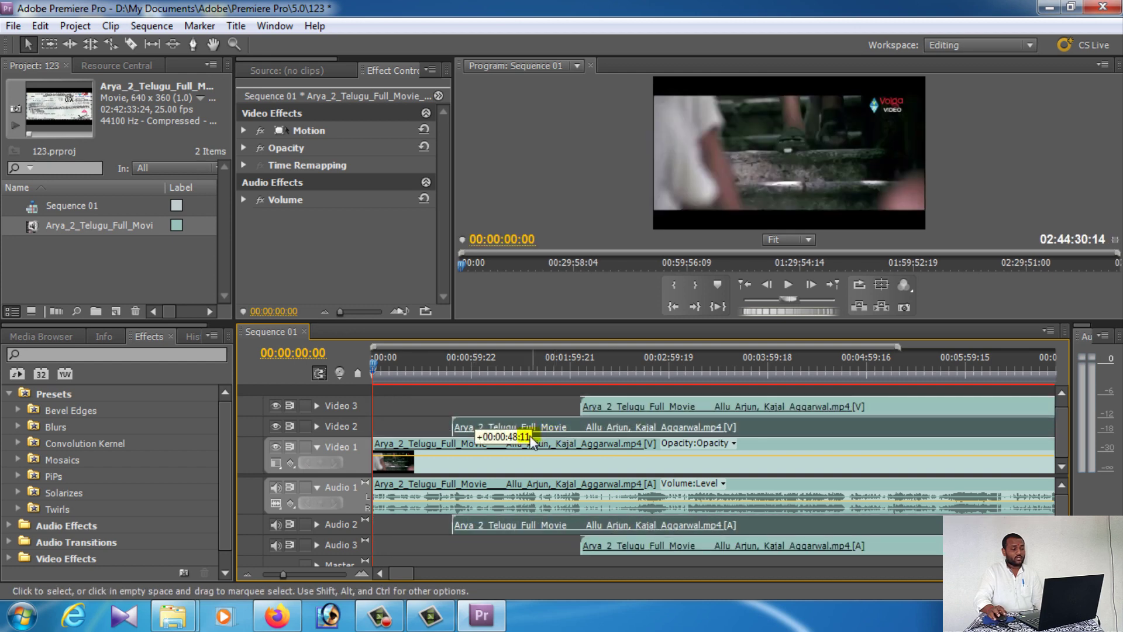
Delete the movie copies on Video 3 and Video 2 together with their audio.
click(645, 409)
key(Delete)
click(619, 431)
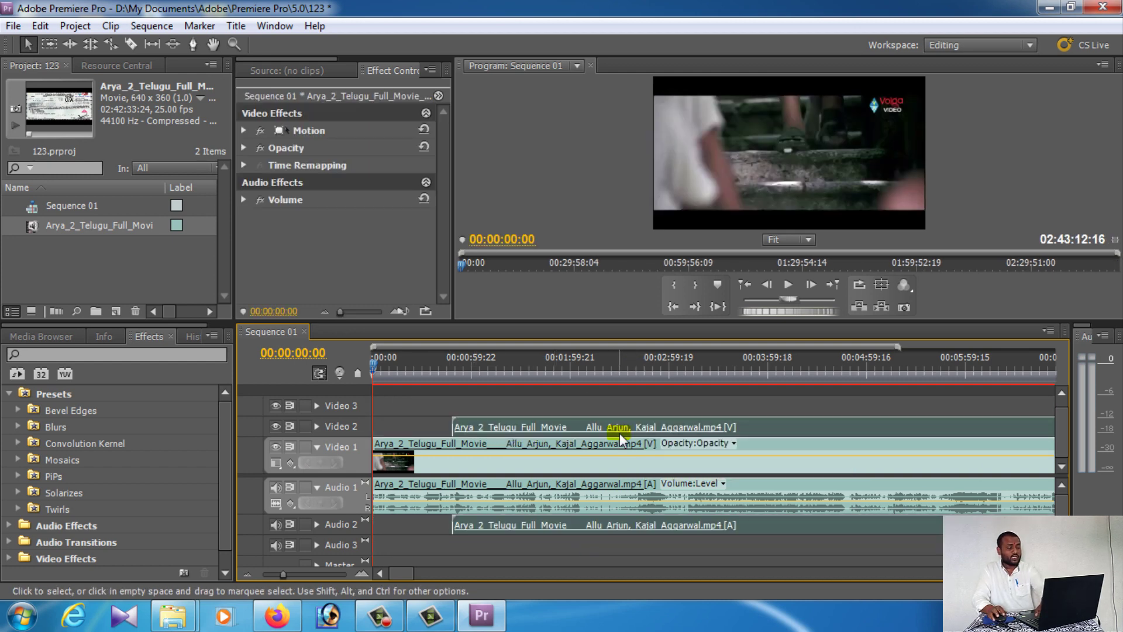
key(Delete)
click(585, 444)
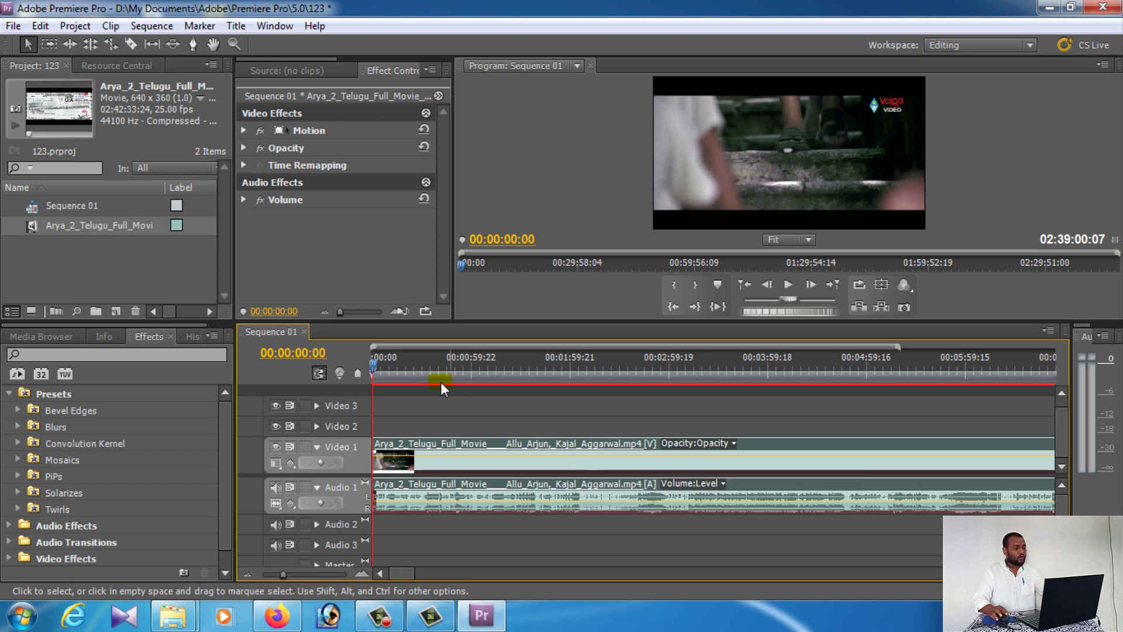
drag(376, 367, 352, 368)
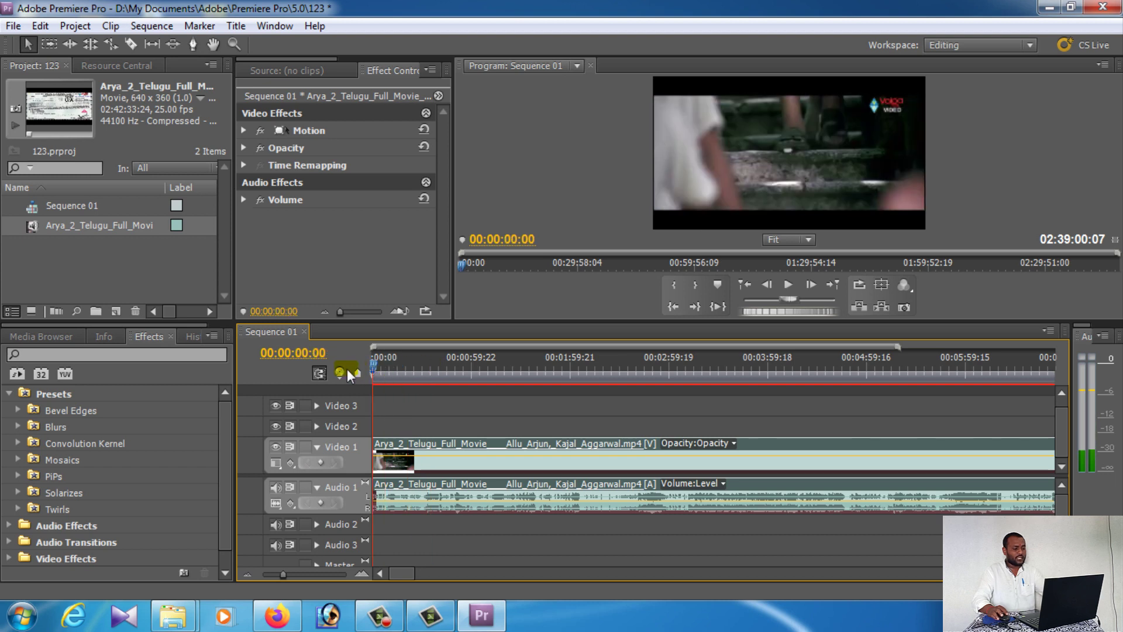
click(532, 415)
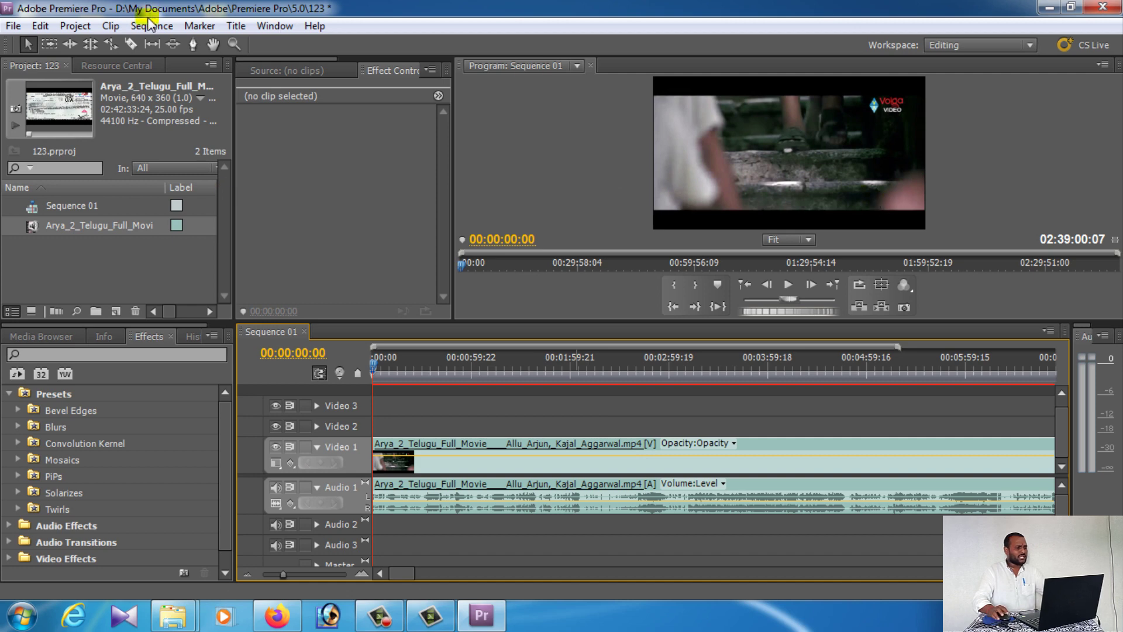
click(18, 28)
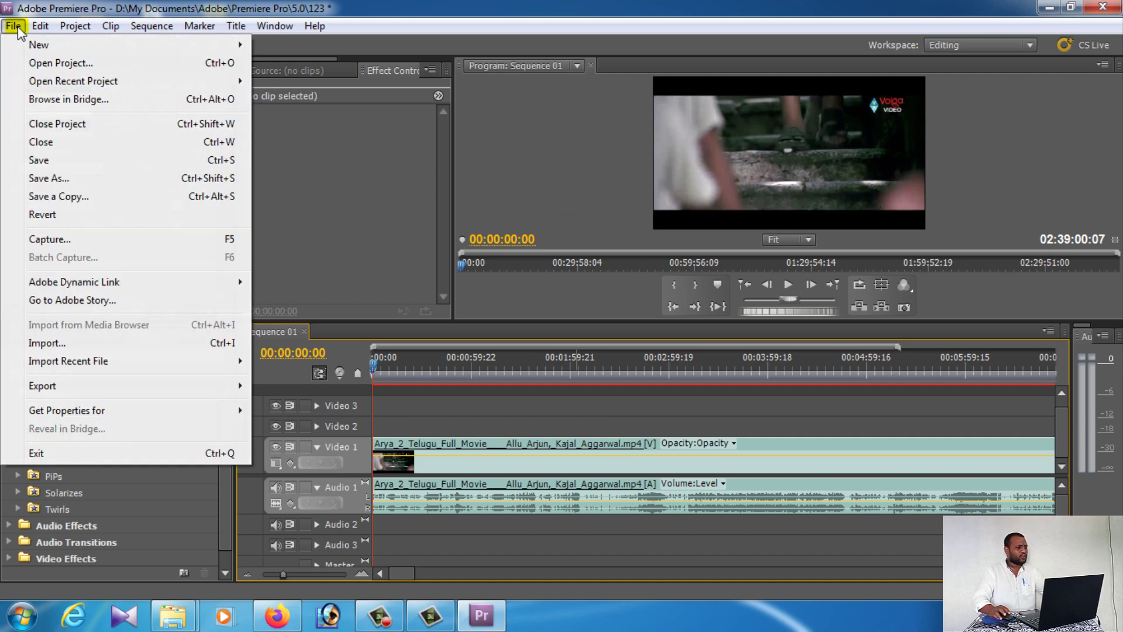
mouse_move(57, 389)
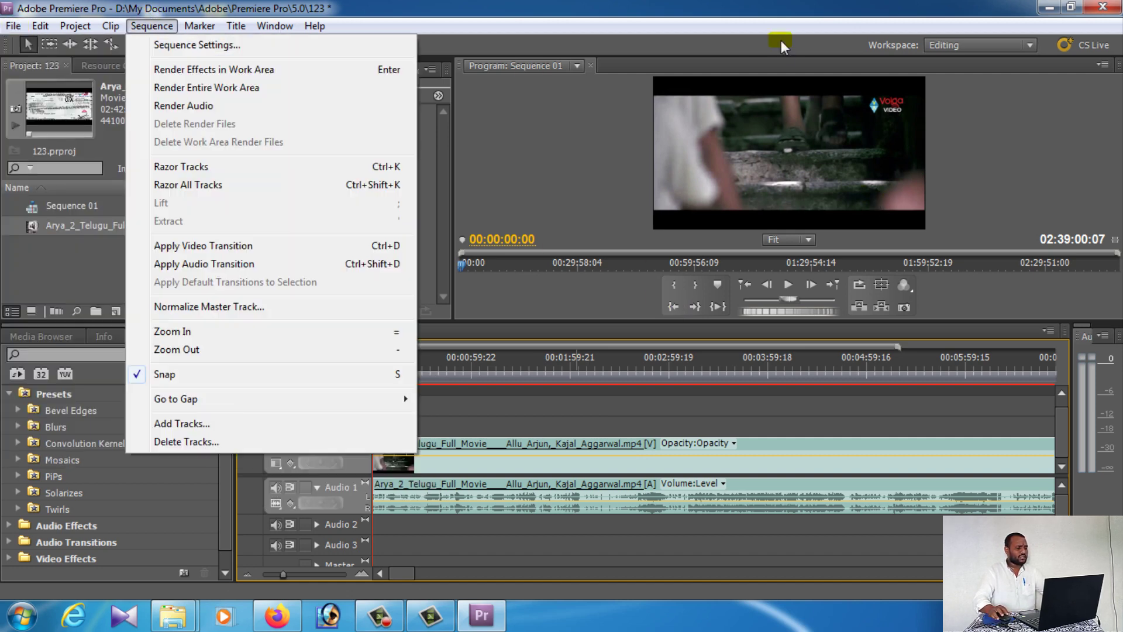
click(35, 298)
click(22, 29)
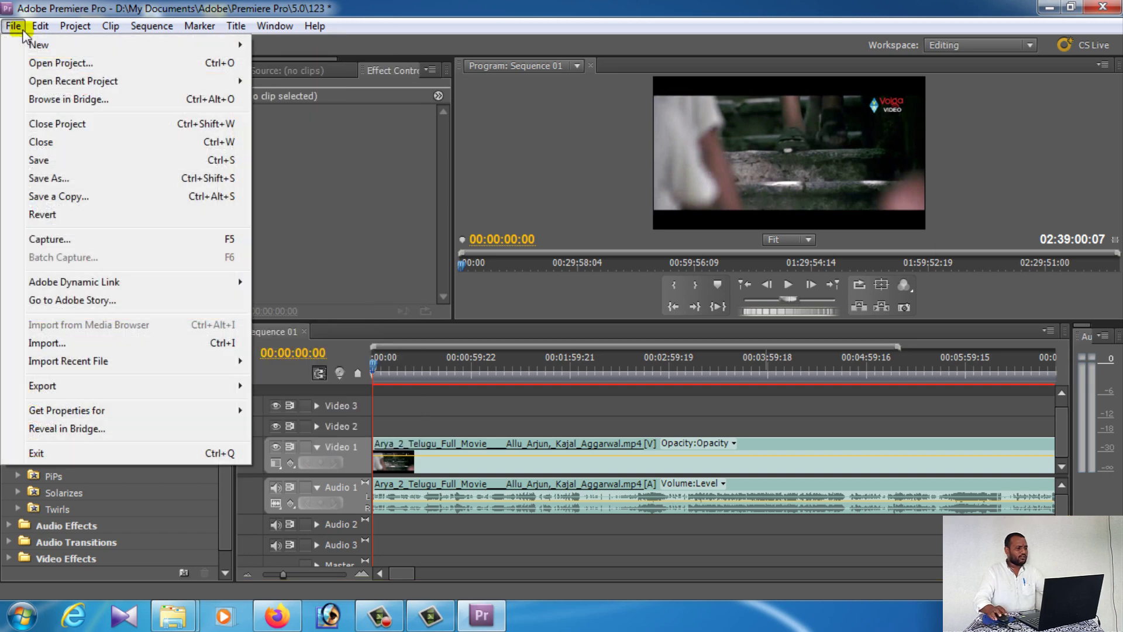
click(76, 344)
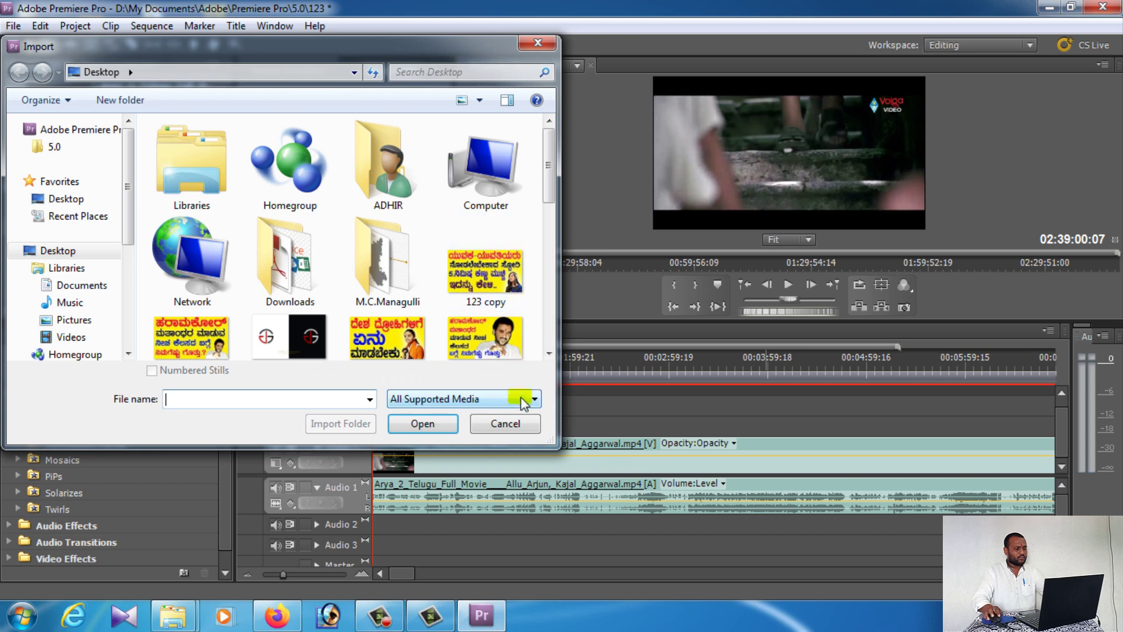
click(517, 420)
Open the media export settings for the imported movie and choose the HDTV 1080p 25 High Quality preset with the H.264 format.
click(16, 26)
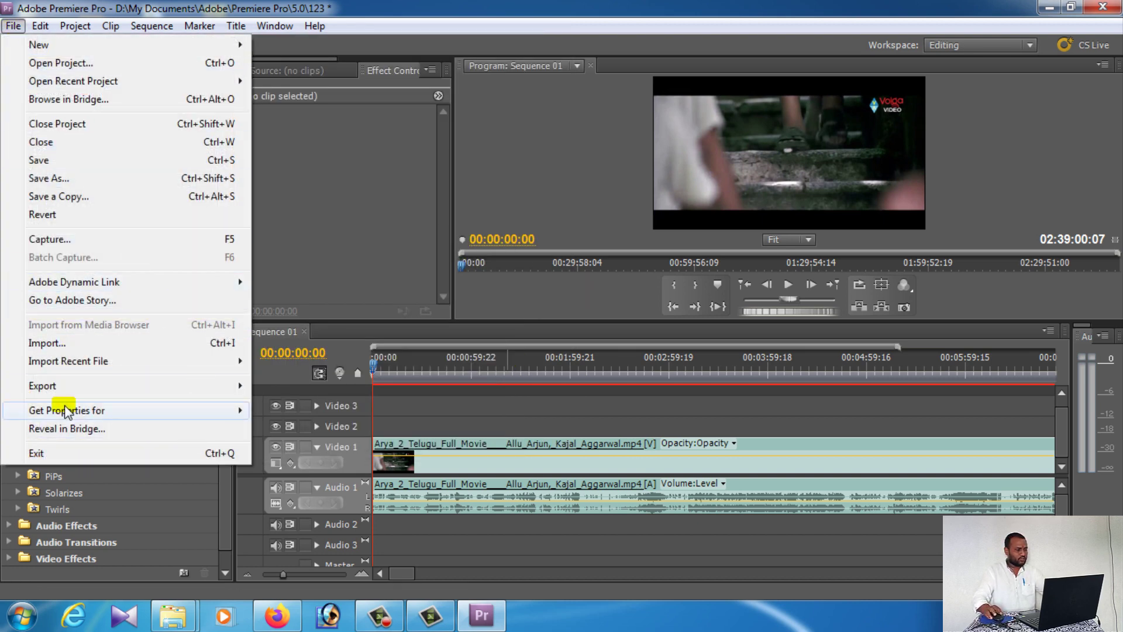
mouse_move(95, 386)
click(287, 388)
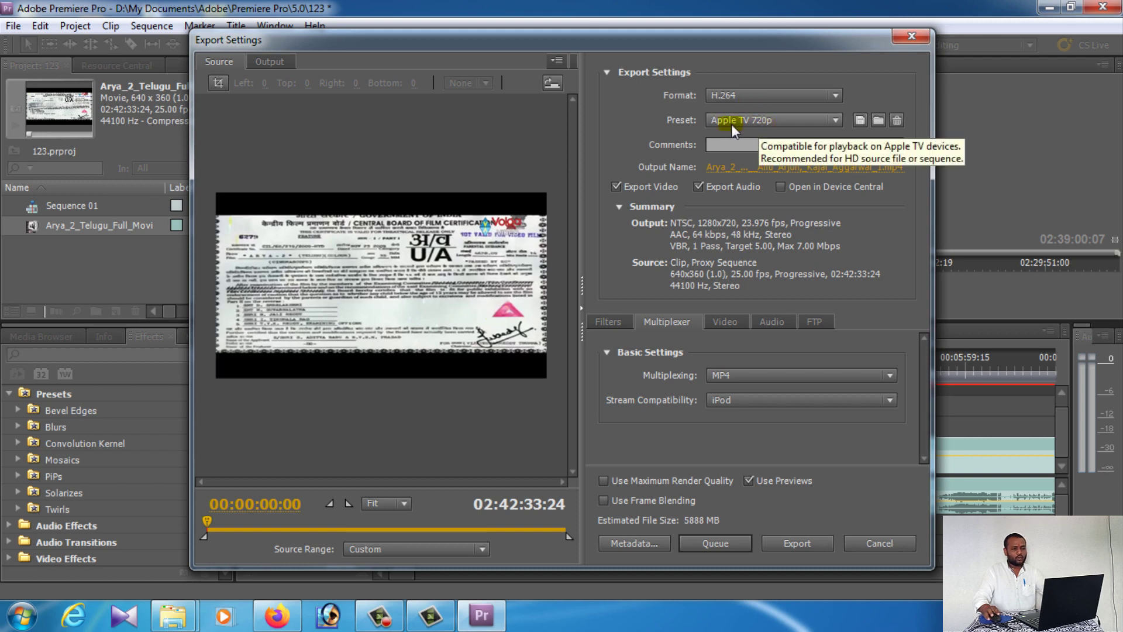
click(774, 122)
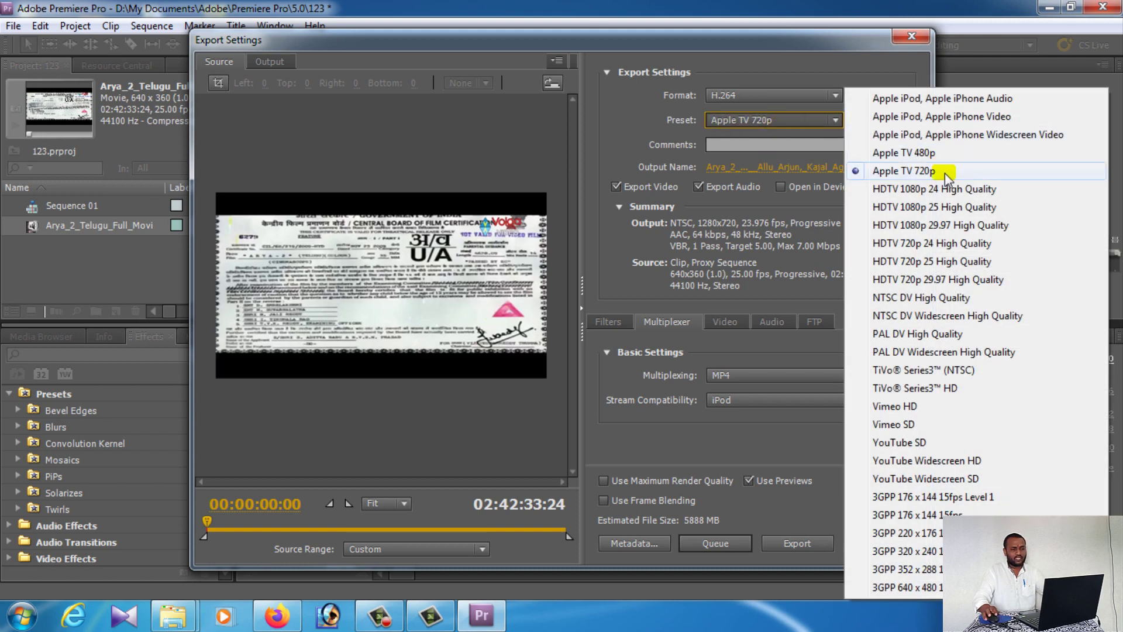
click(959, 208)
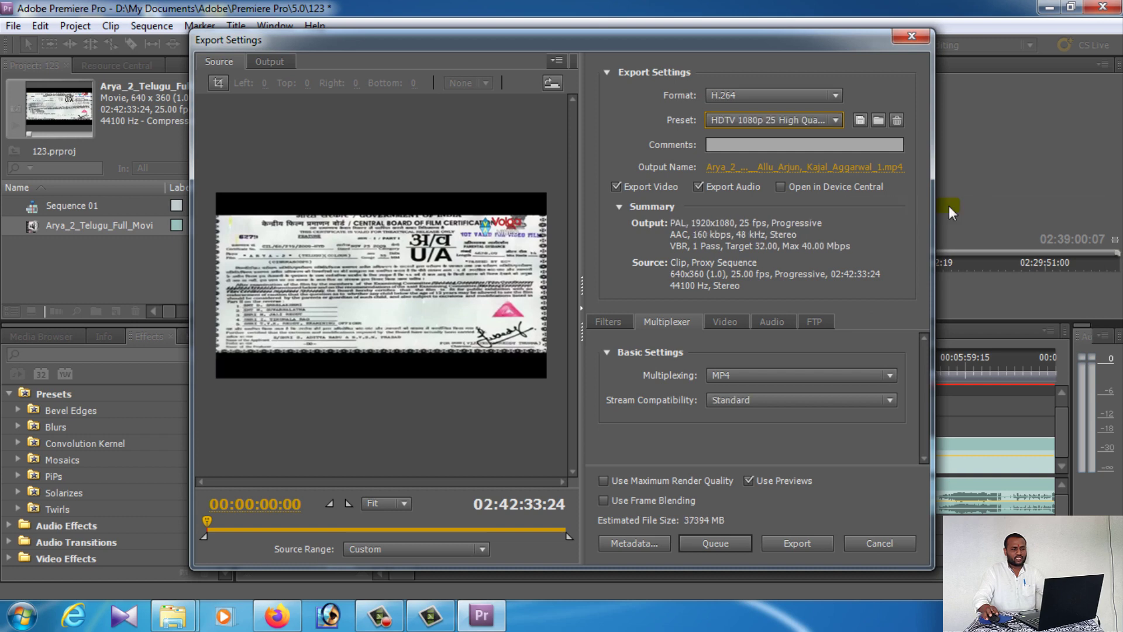
click(729, 94)
click(729, 93)
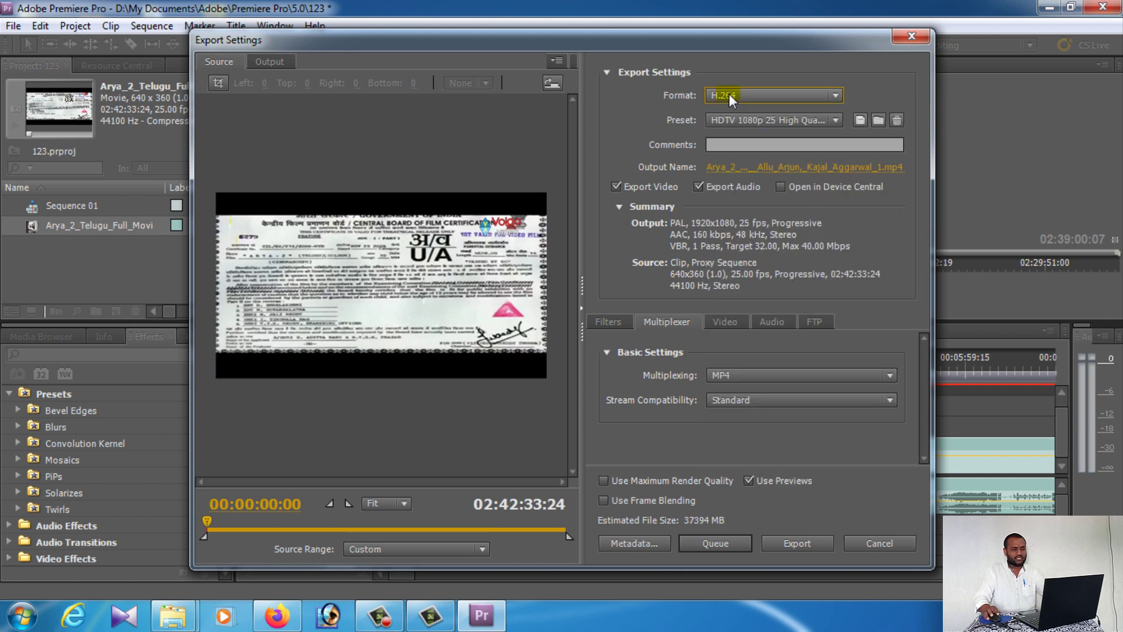
Enter 145263 as the export comment and close the export settings without exporting.
click(771, 147)
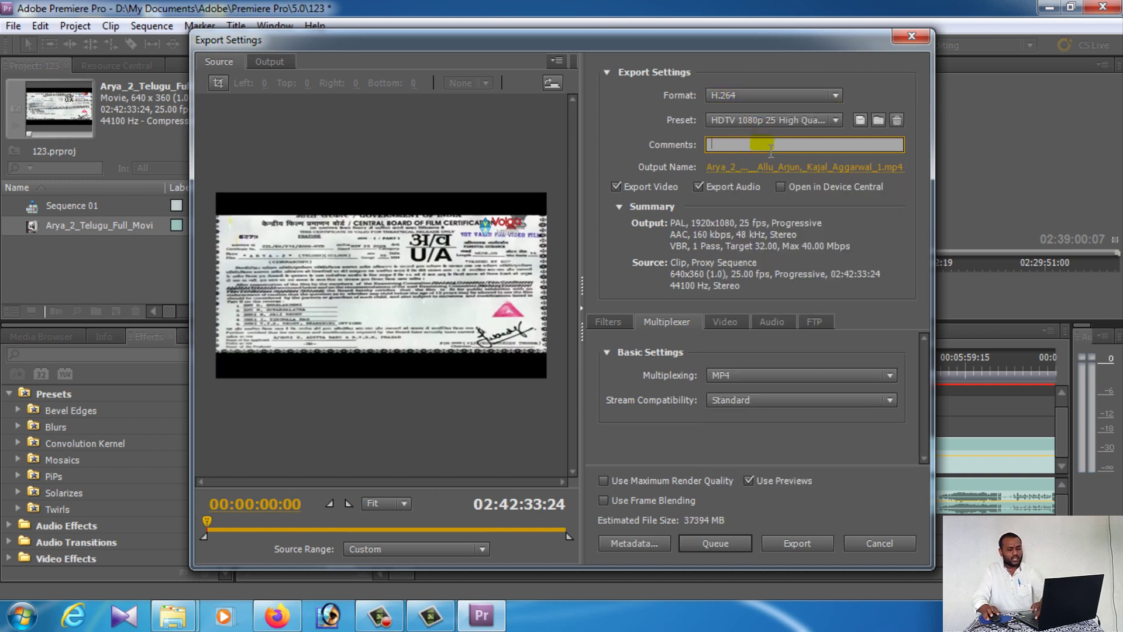
text(145263)
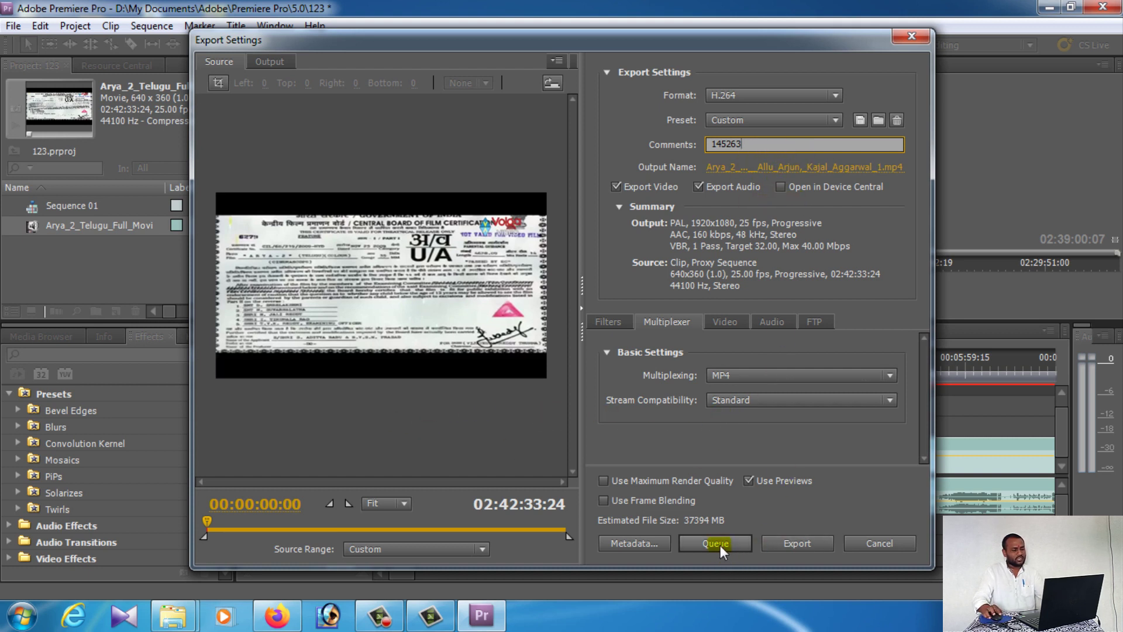
click(911, 36)
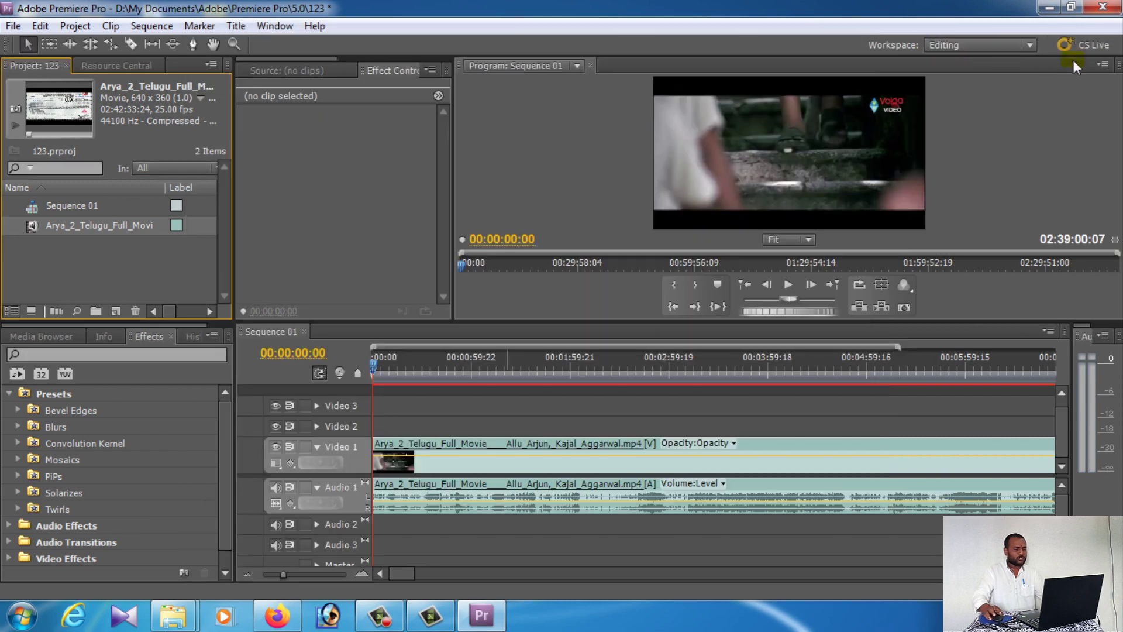
Save the project under its existing name and quit the program.
click(394, 199)
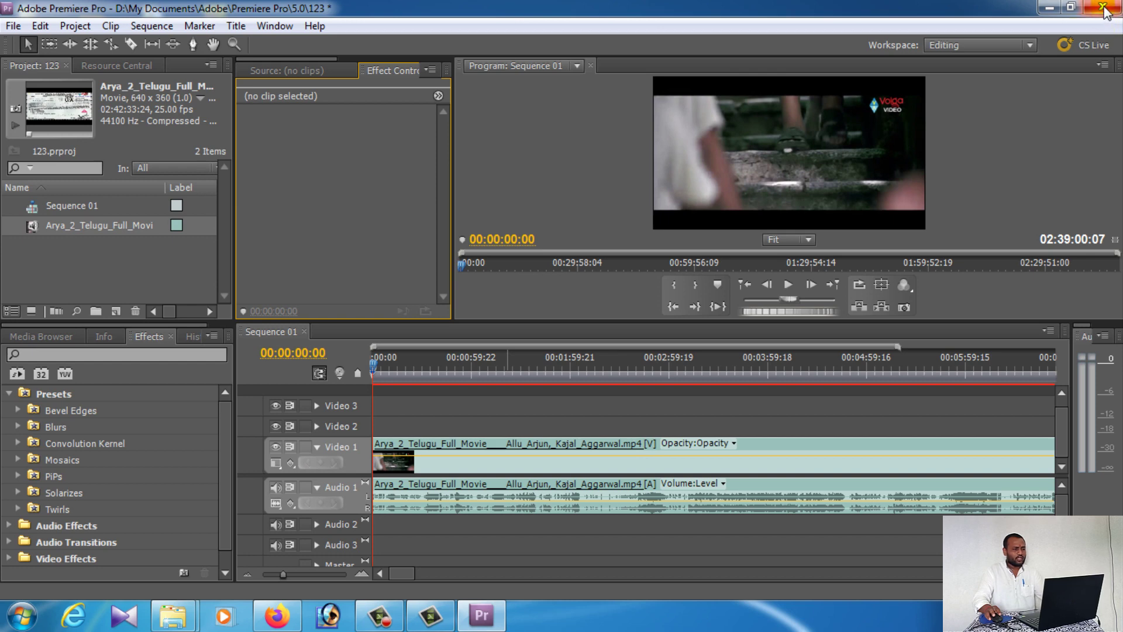
click(13, 26)
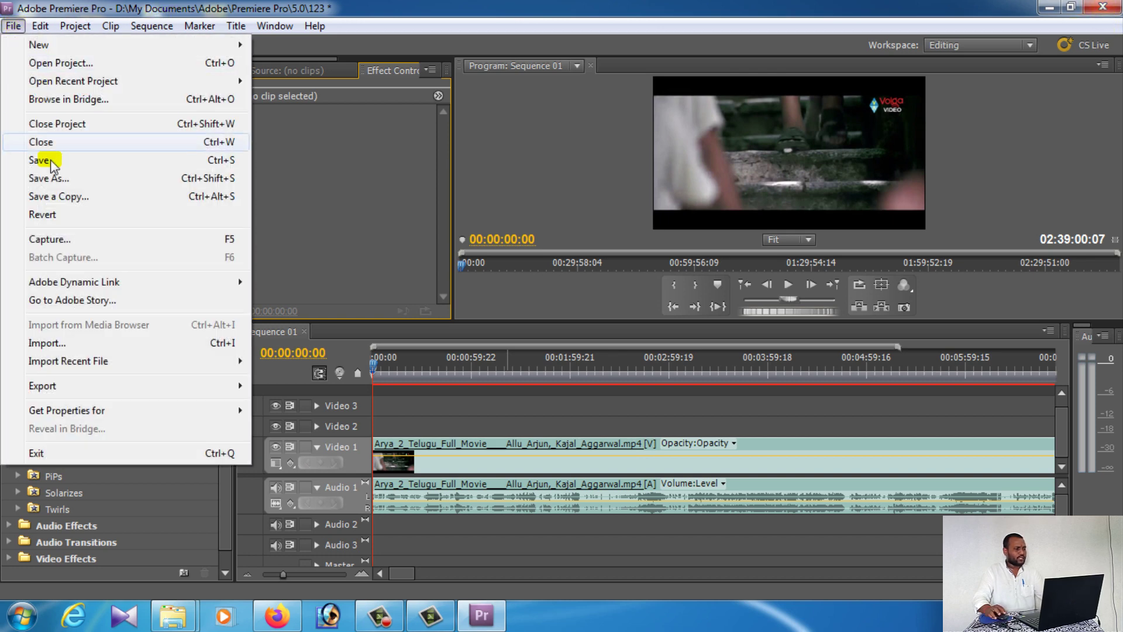
click(47, 168)
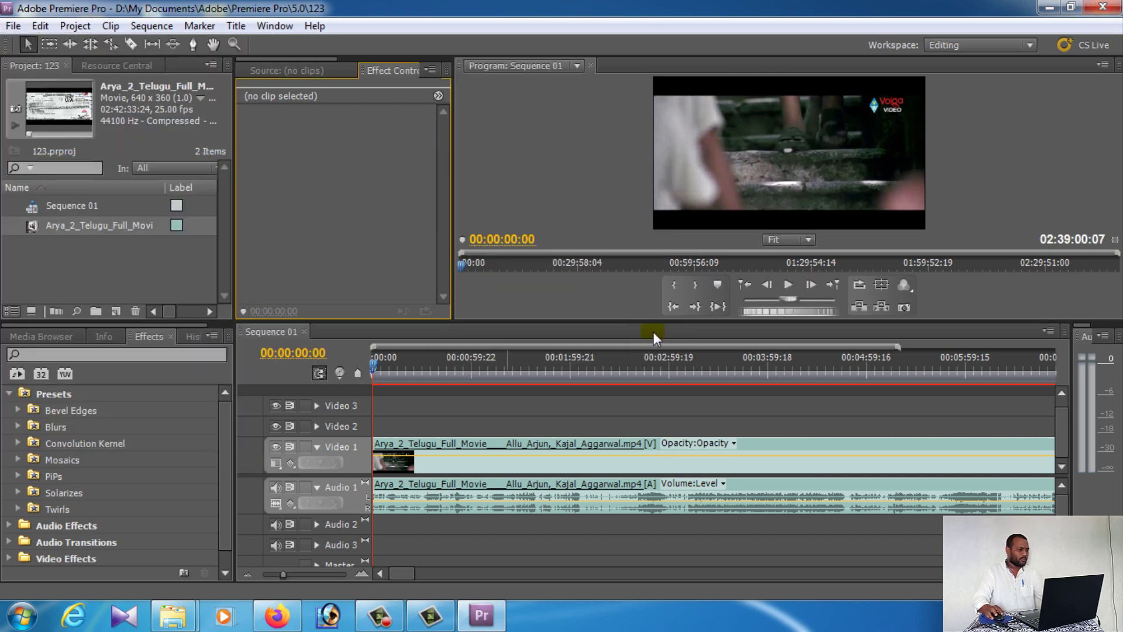
click(1116, 9)
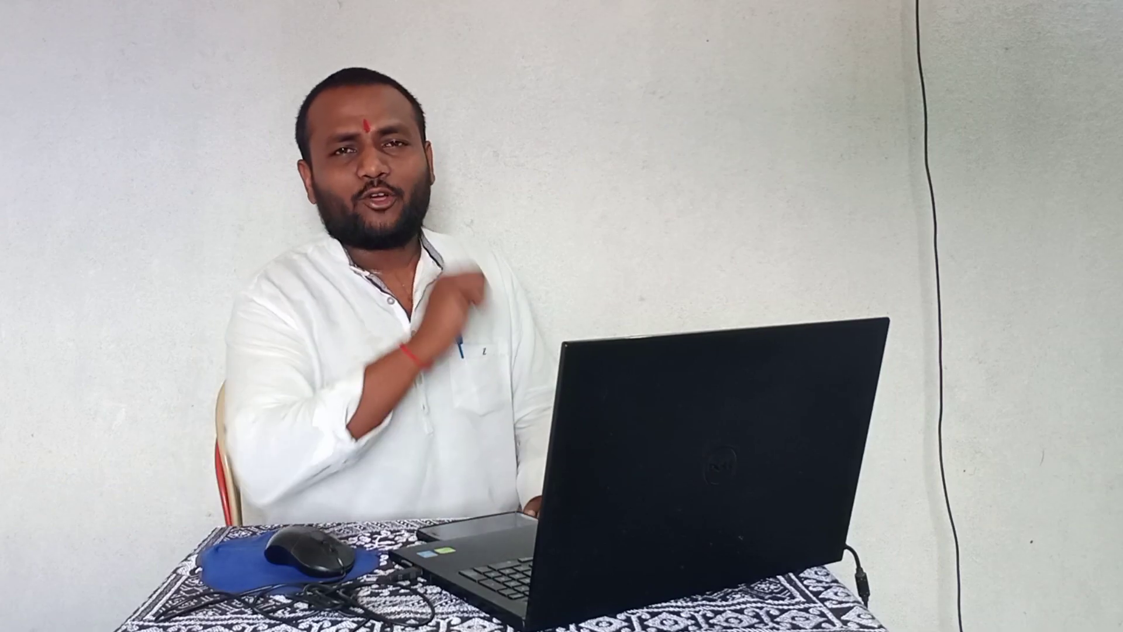